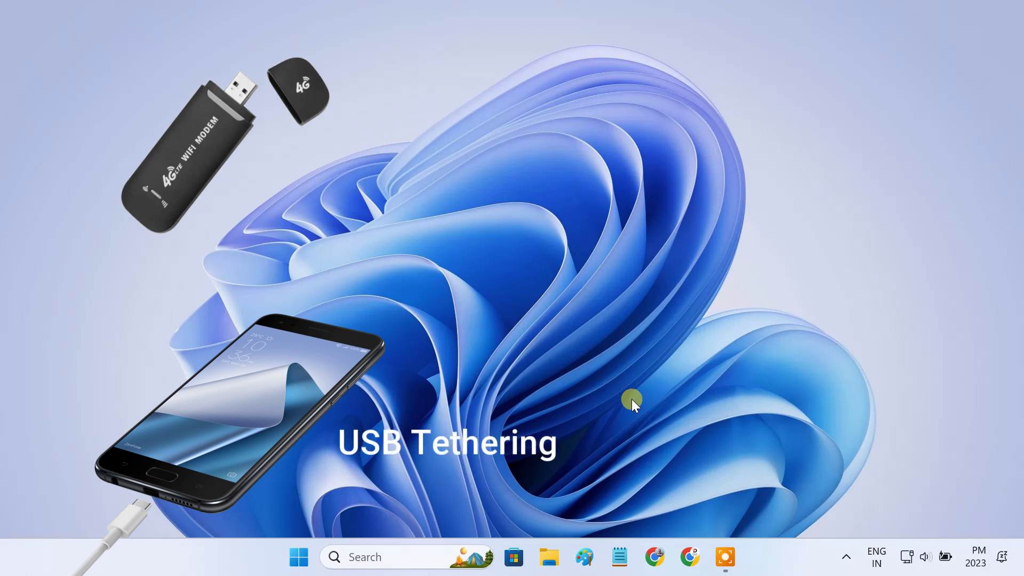
Step: Search Windows for 'network connections' and open the Network Connections control panel
mouse_move(905, 555)
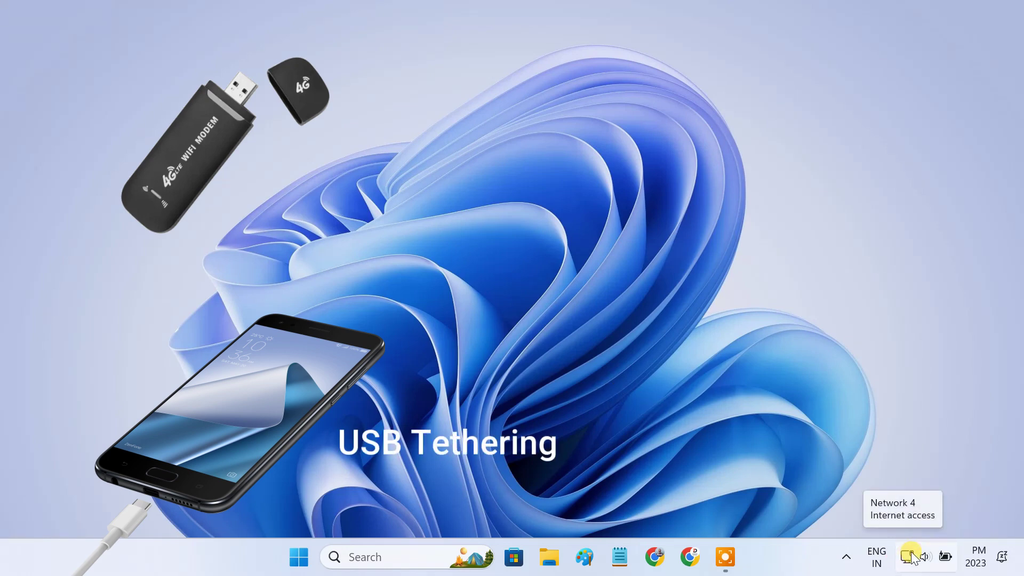
click(398, 549)
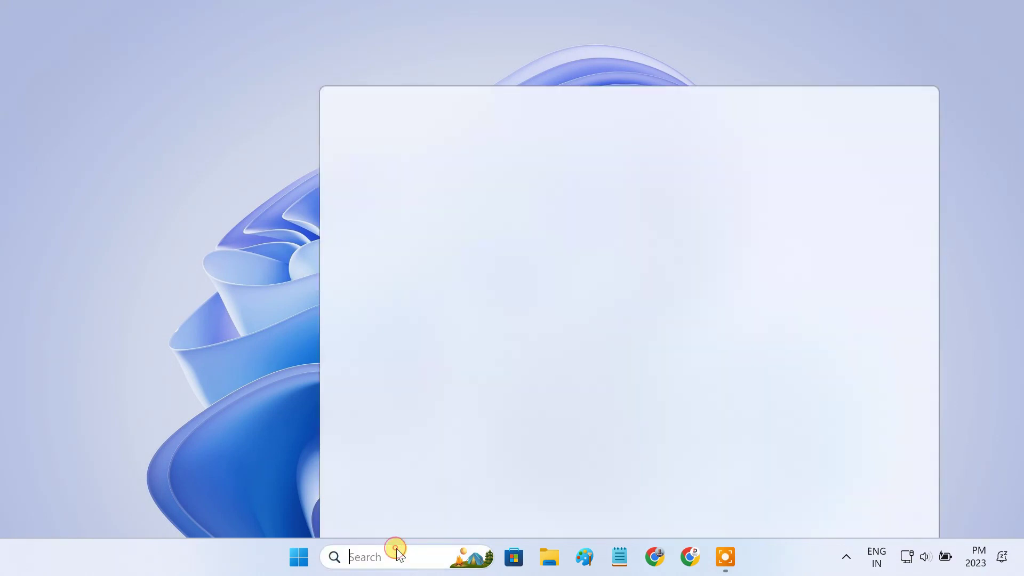
text(network connec)
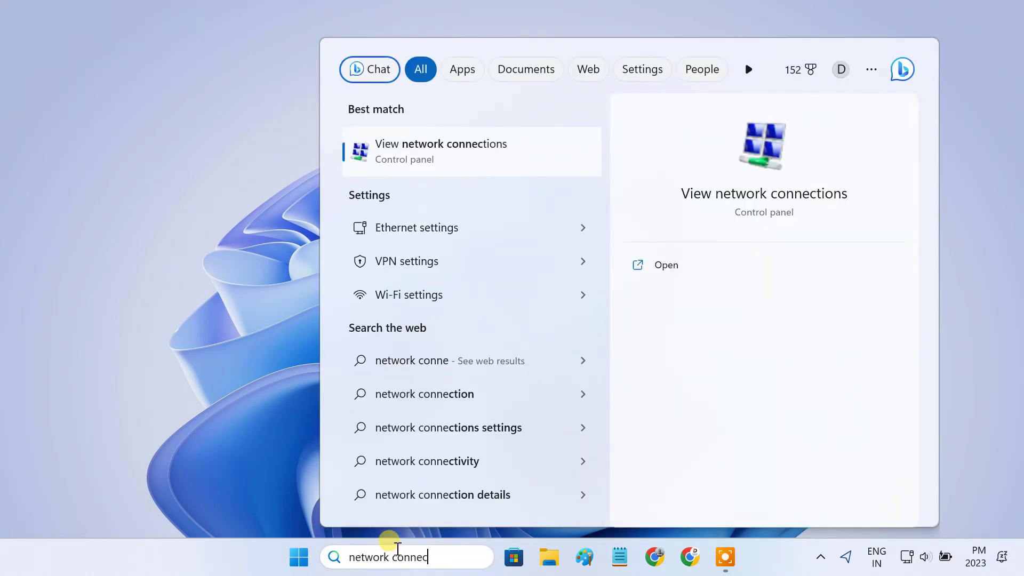
text(tions)
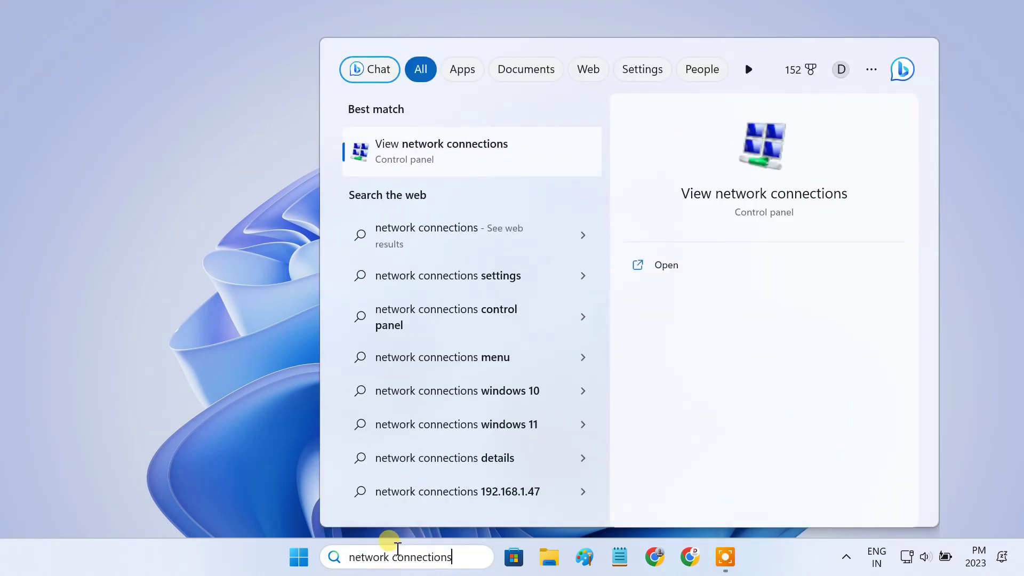
click(476, 152)
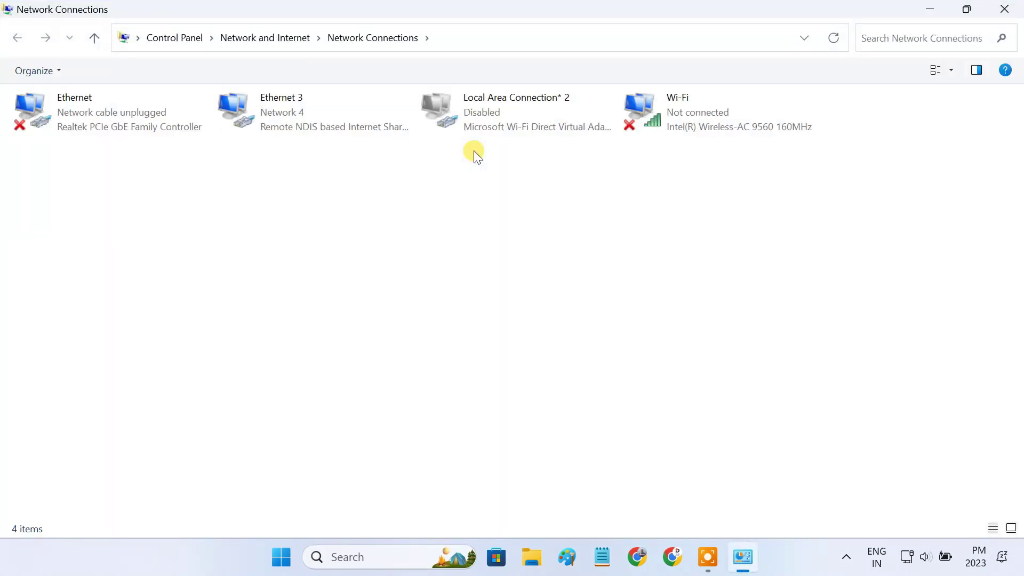
Step: Inspect the Ethernet 3 and Ethernet adapters, then clear the selection
click(313, 126)
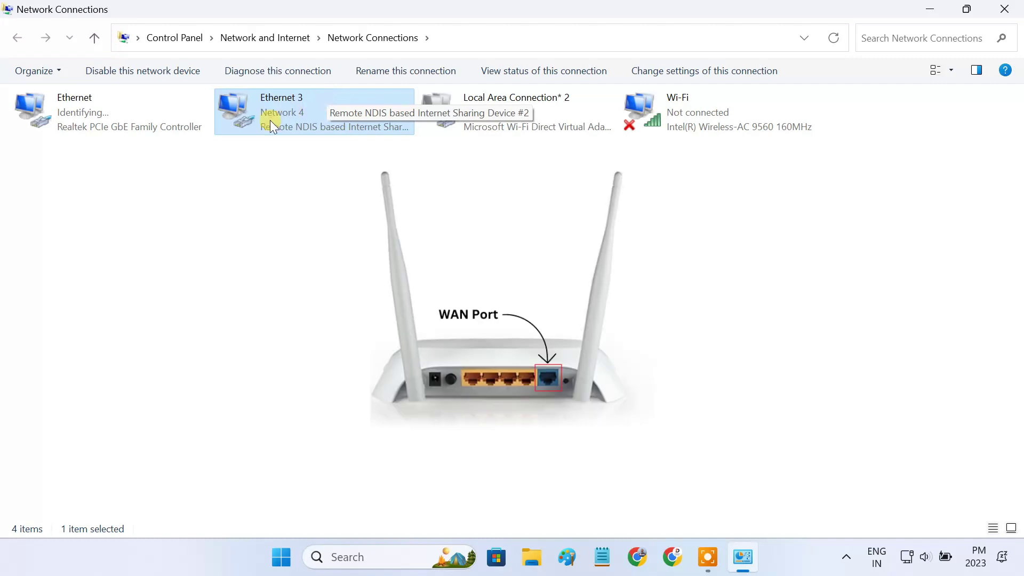
click(105, 124)
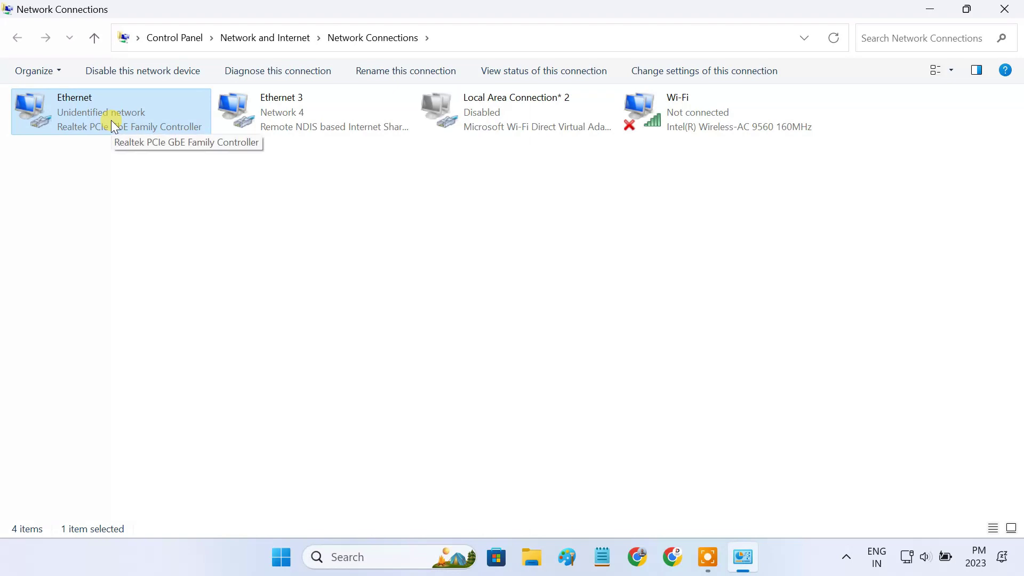
click(230, 162)
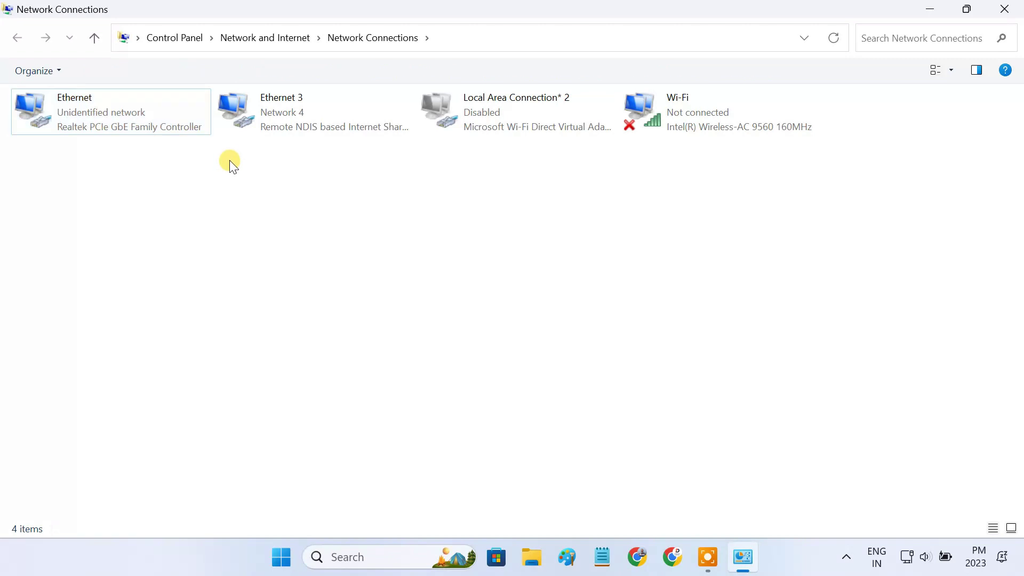
Step: Bridge Ethernet and Ethernet 3 together, dismissing the bridge configuration error, then select the new Network Bridge
click(178, 117)
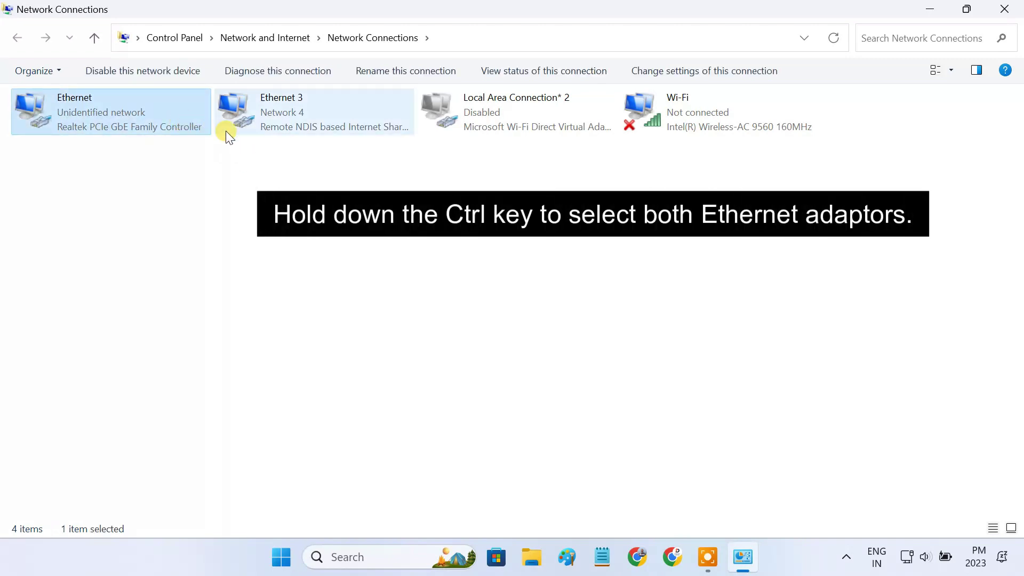
ctrl+click(307, 111)
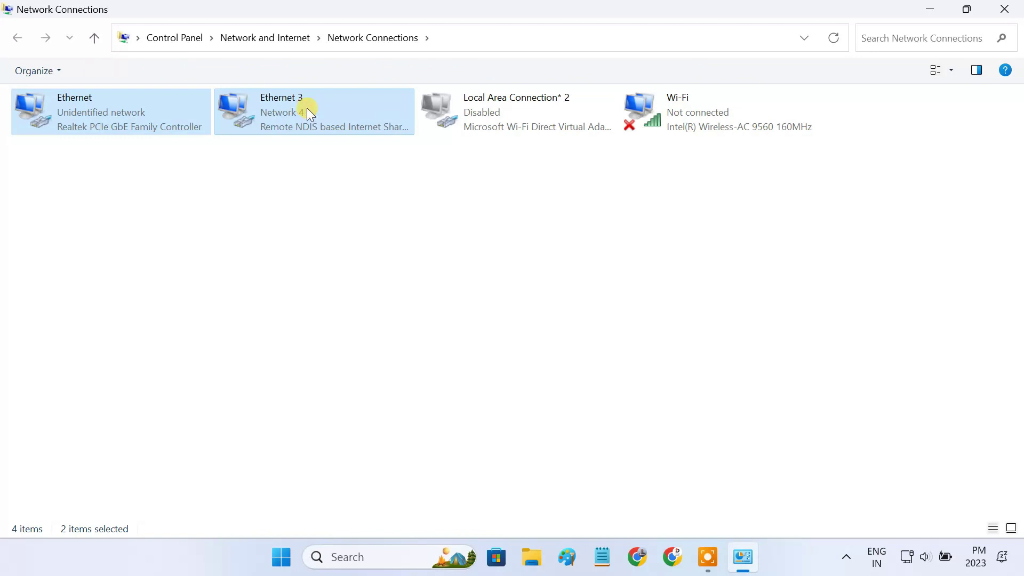
right_click(307, 112)
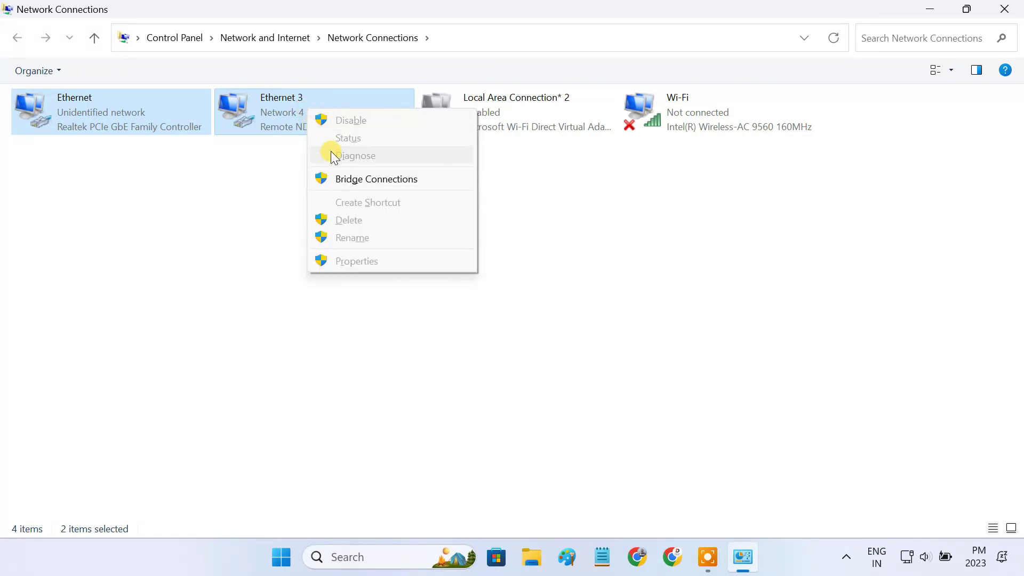
click(360, 178)
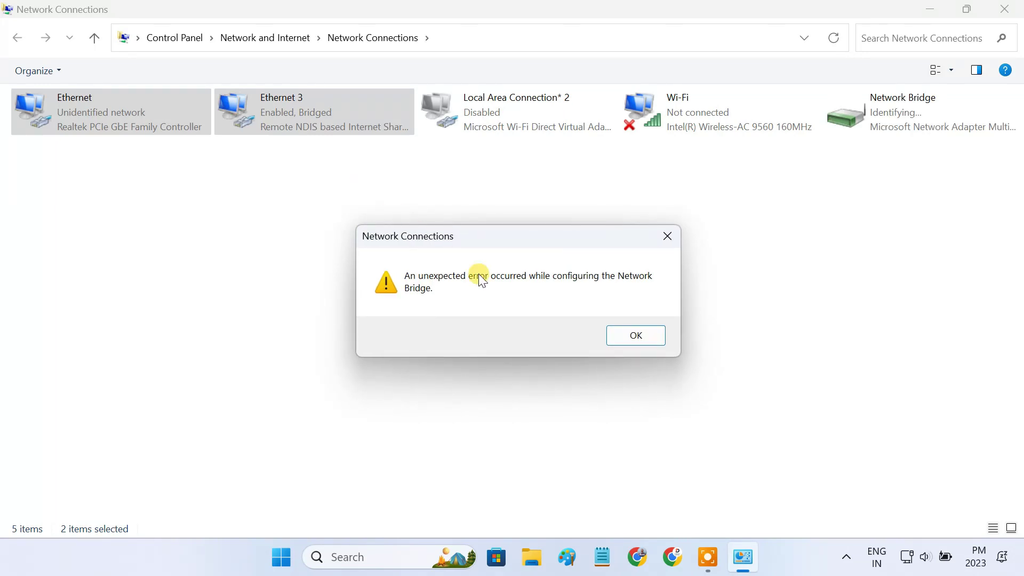
click(623, 329)
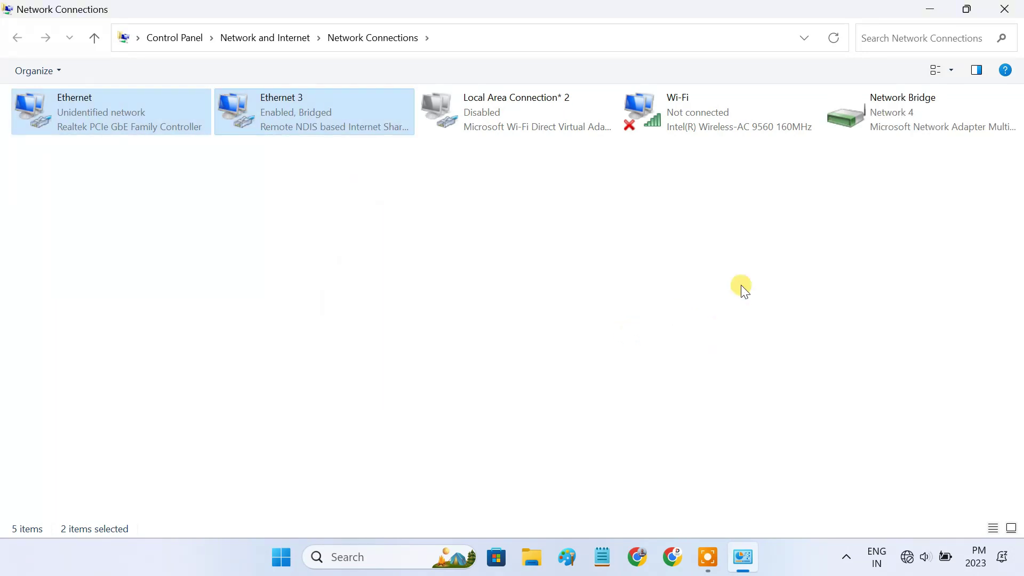
click(890, 135)
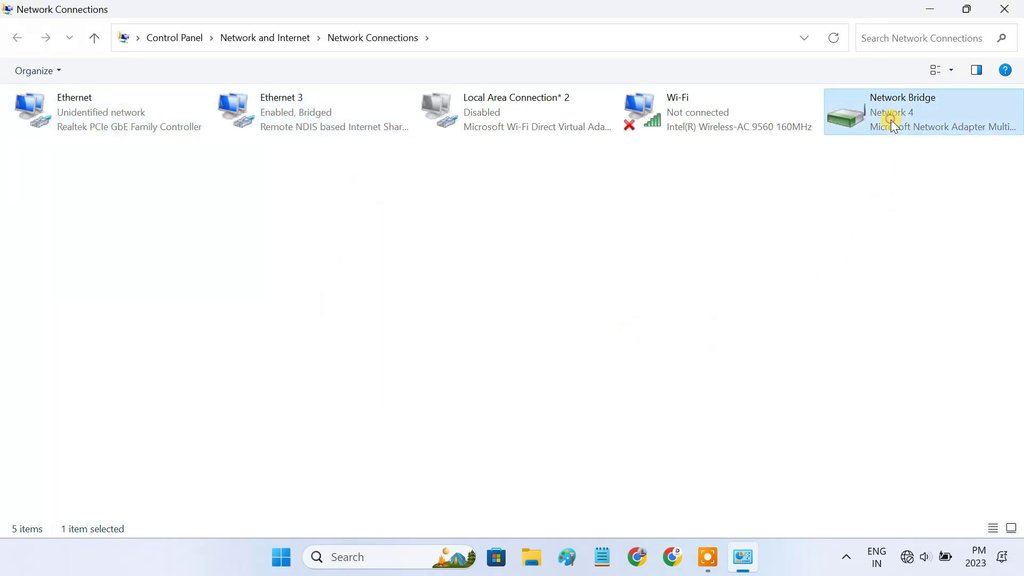
right_click(929, 109)
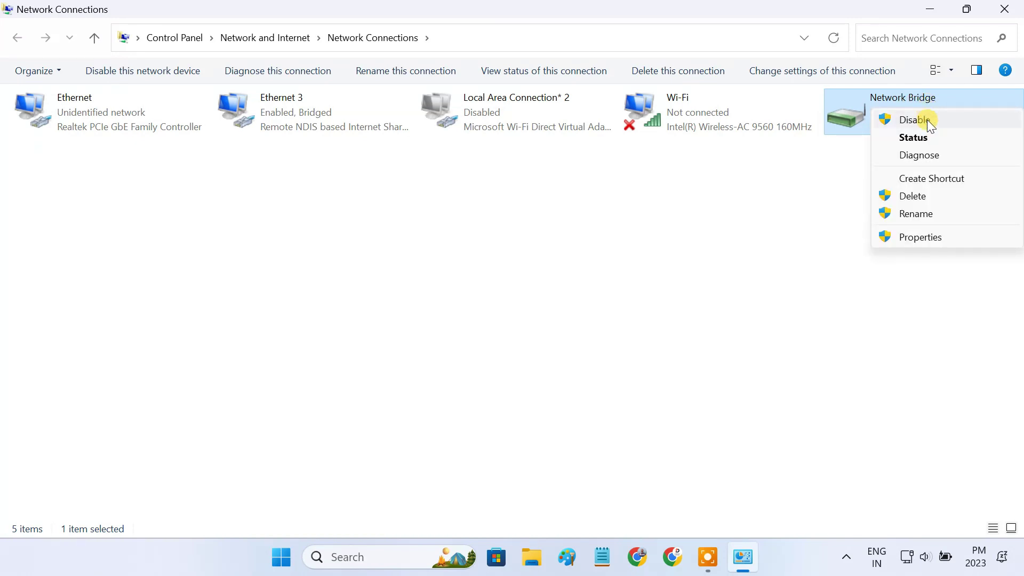
Step: In the Network Bridge properties, add Ethernet to the bridged adapters and apply with OK
click(942, 239)
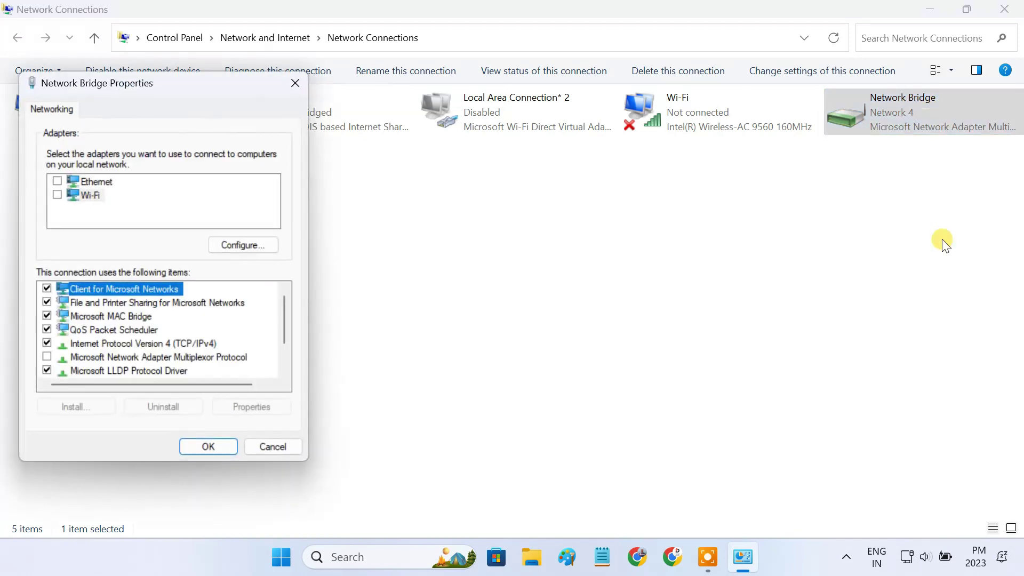
click(58, 181)
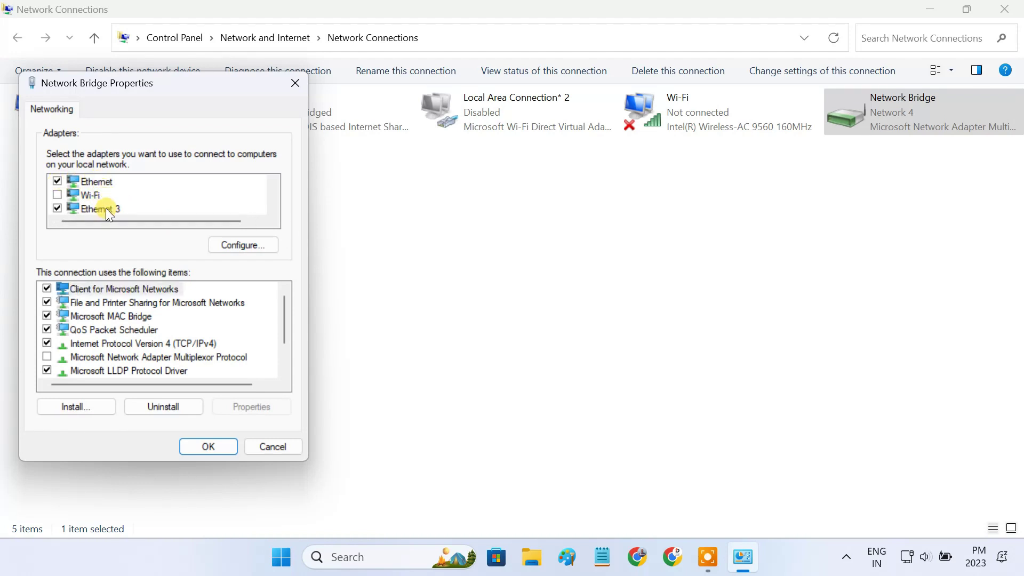
click(209, 447)
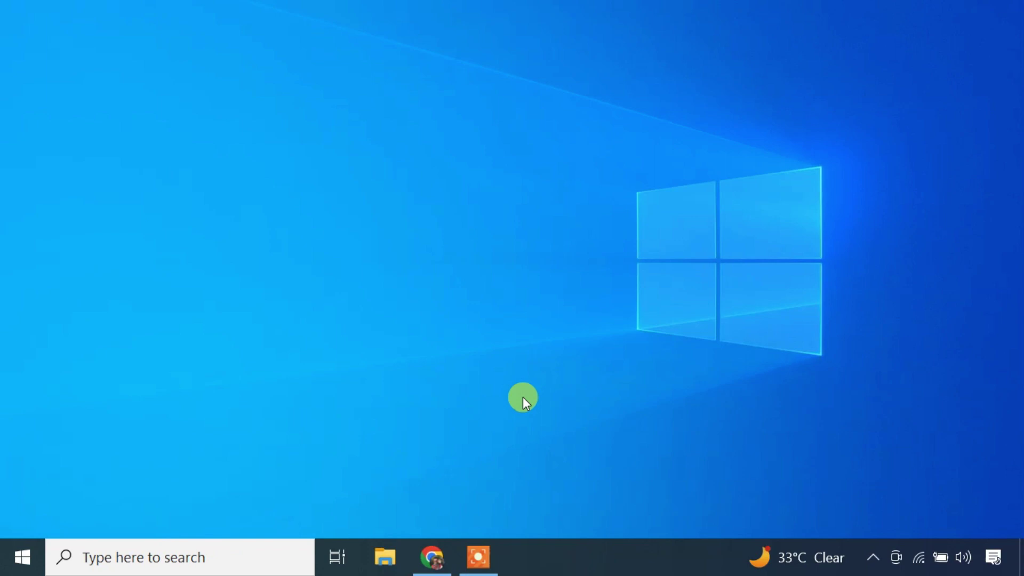
Step: Check the tray shows TP-Link_26FC connected, then bring up a Chrome New Tab window
click(918, 545)
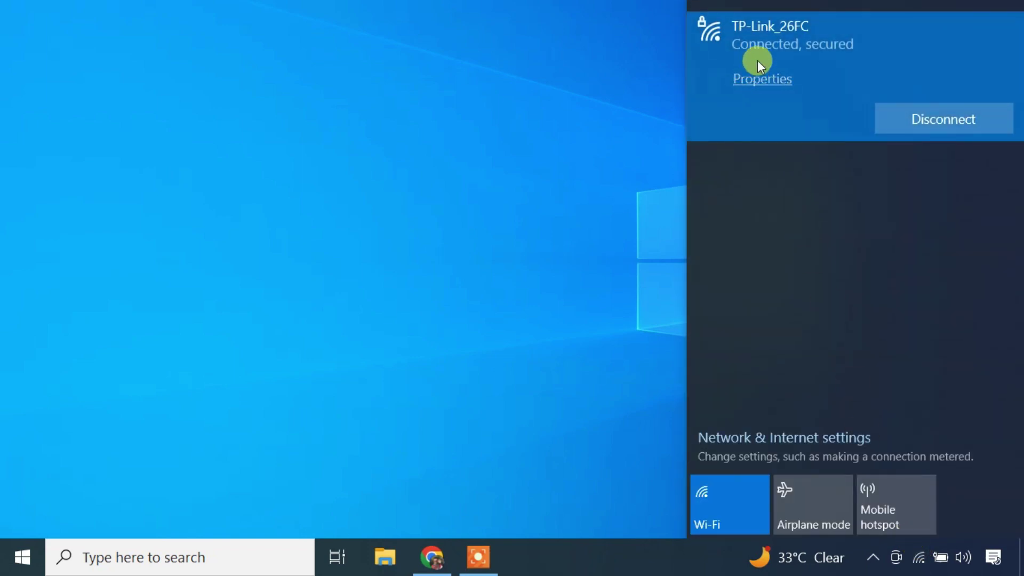
click(543, 347)
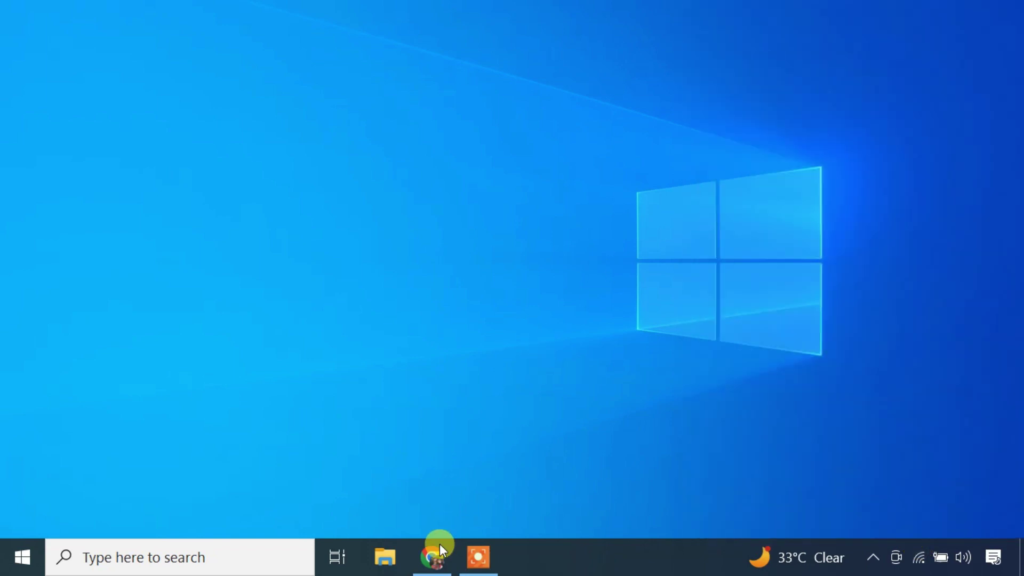
click(429, 566)
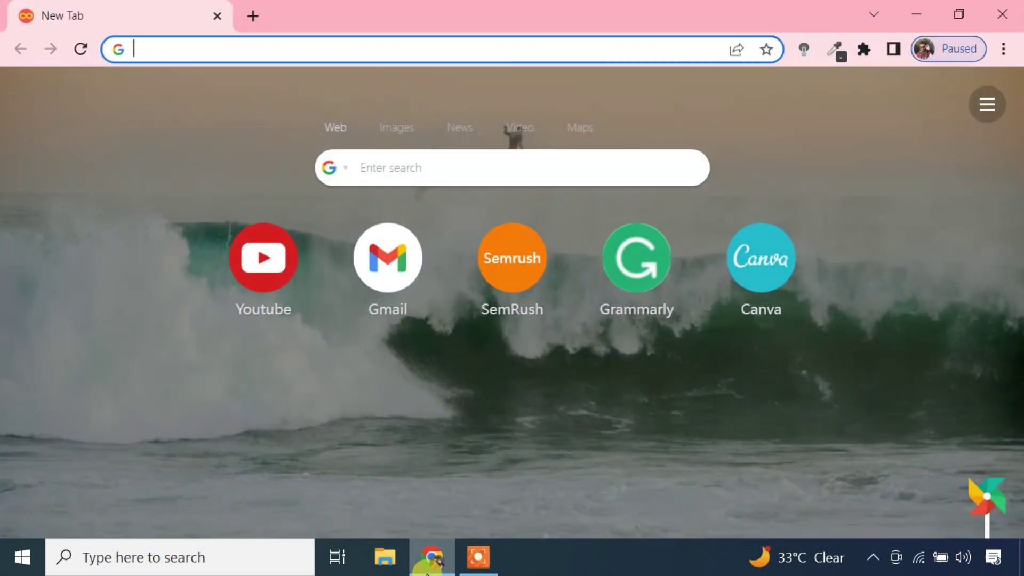
Step: In a new tab, go to 192.168.0.1 and log in with the router admin password
click(285, 258)
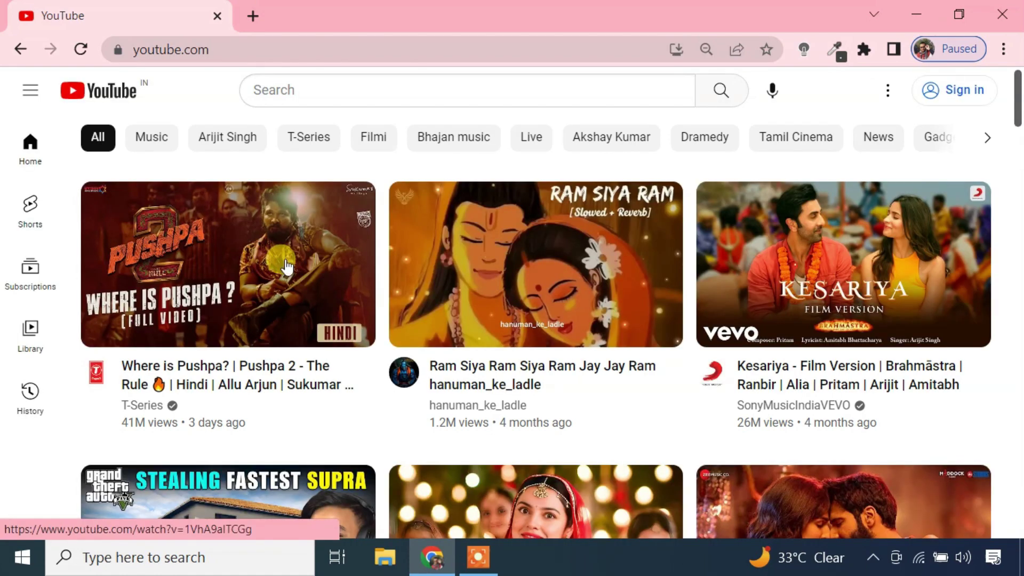
click(254, 17)
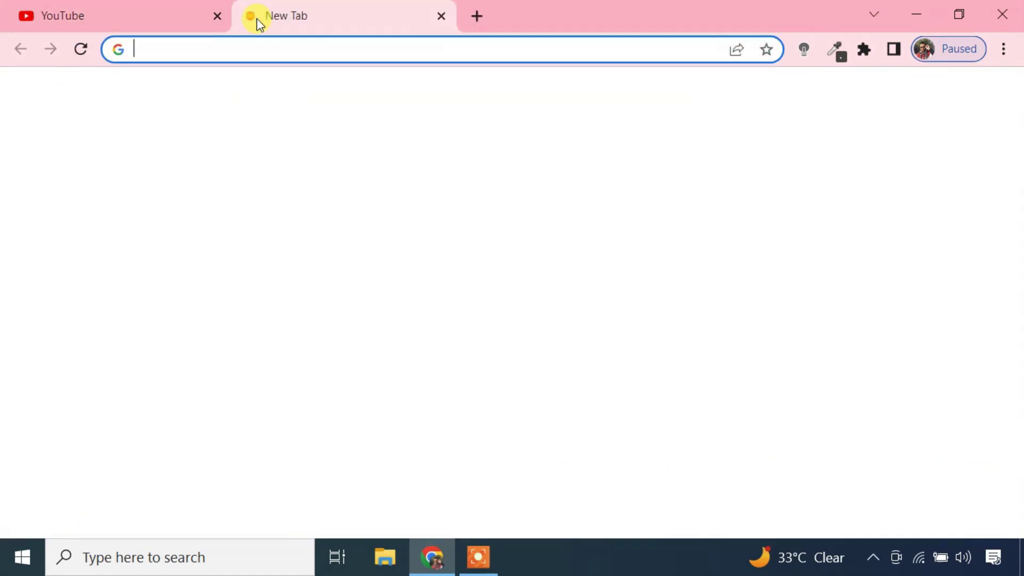
text(http://192.168.0.1)
key(Return)
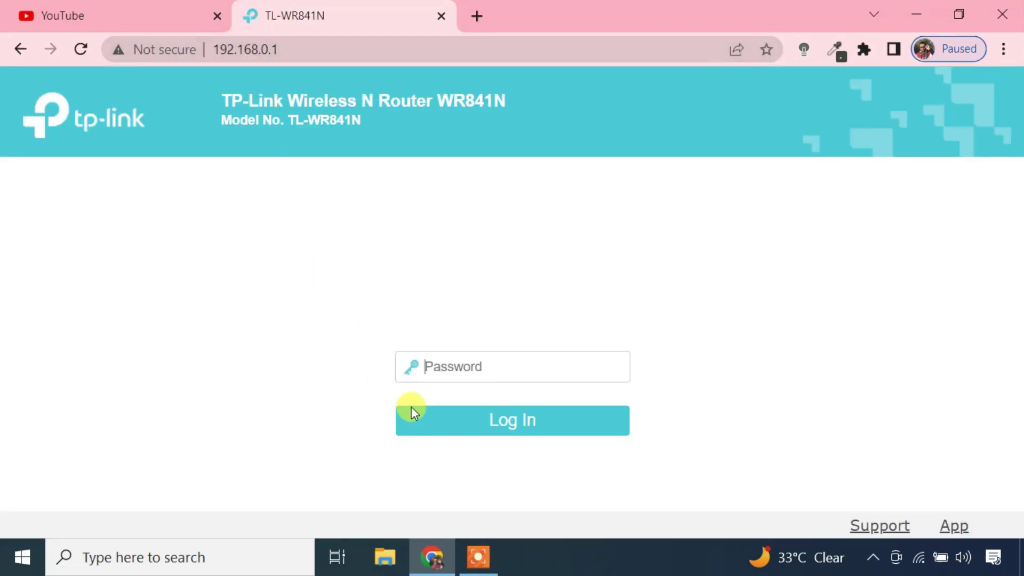
key(ctrl+v)
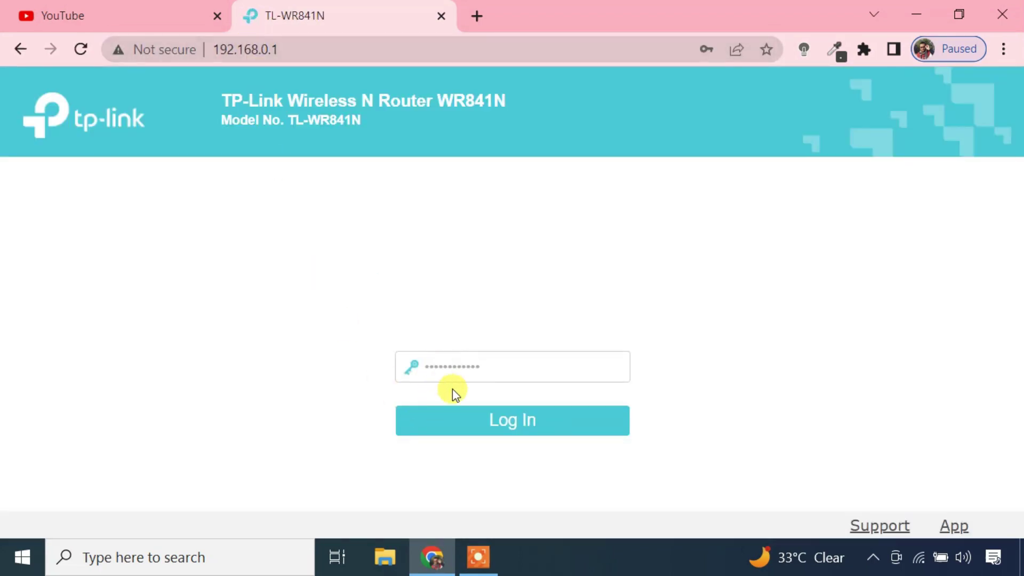
click(501, 435)
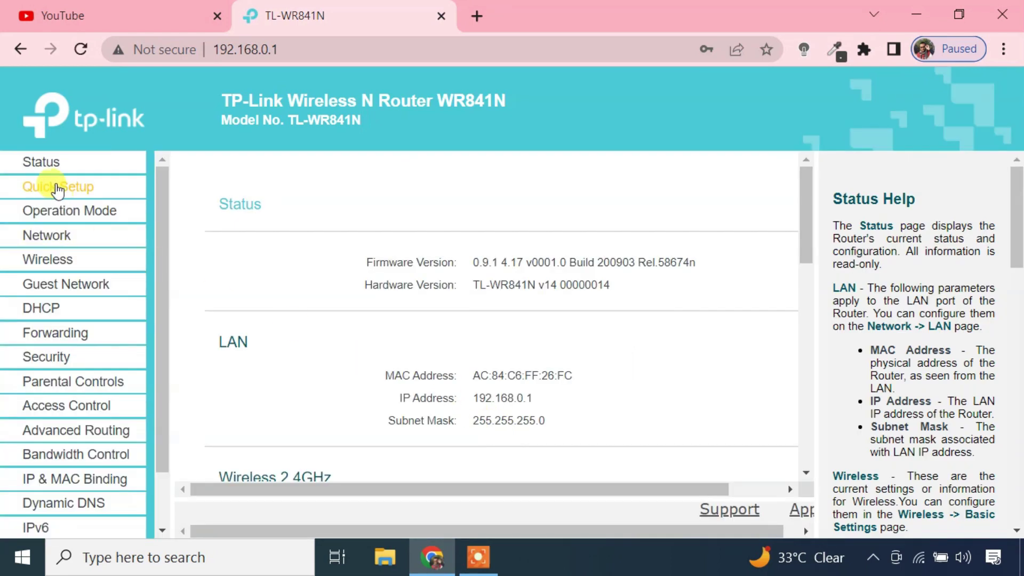
Step: Run Quick Setup in Wireless Router mode with Dynamic IP WAN, keeping MAC clone and wireless defaults, and save
click(55, 187)
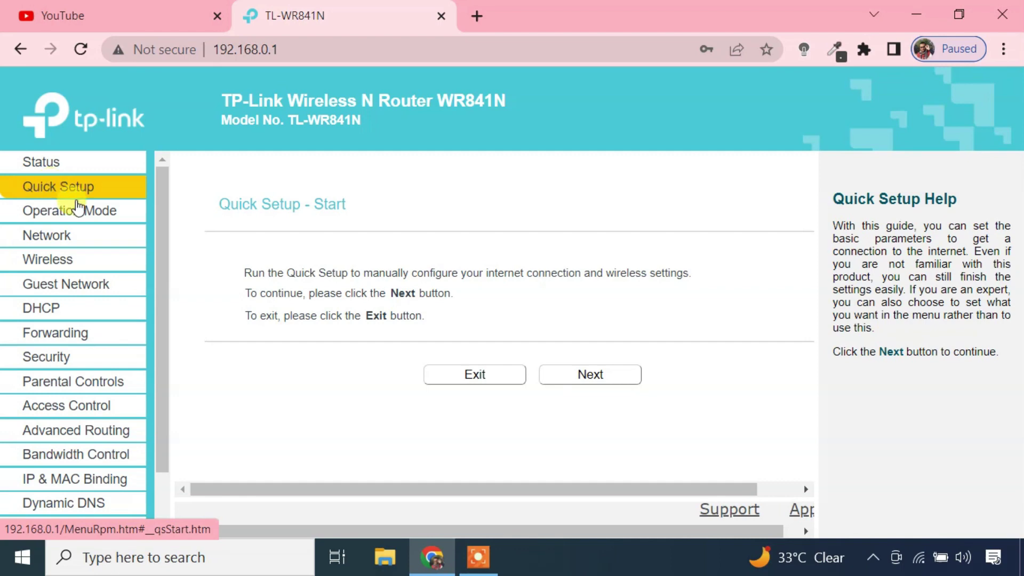
click(581, 375)
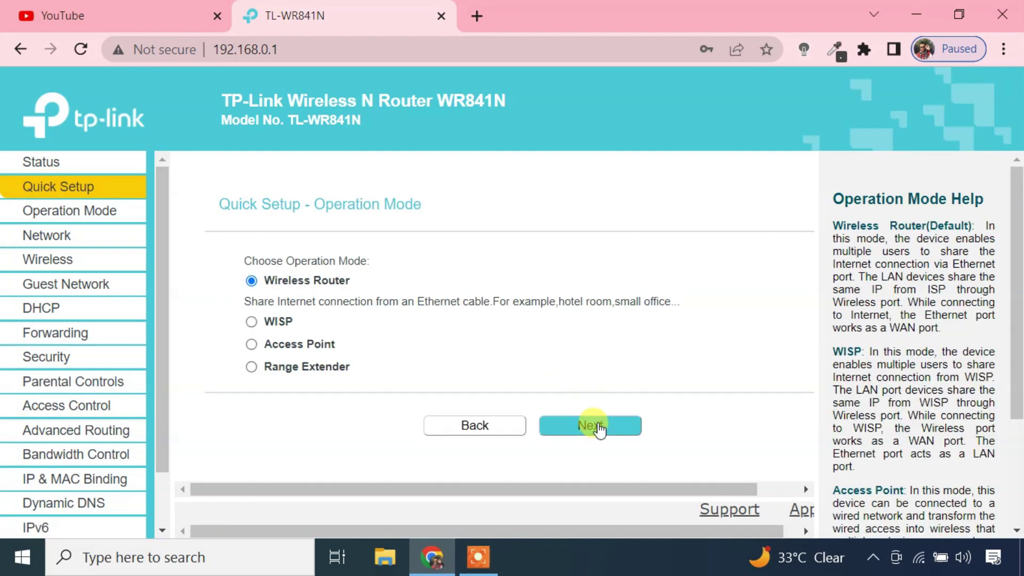
click(601, 432)
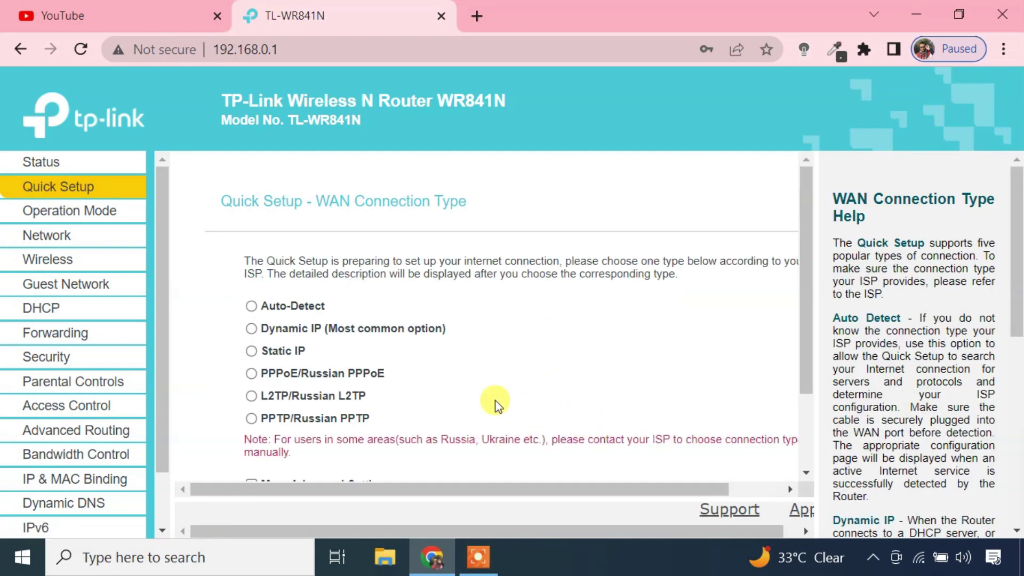
click(251, 329)
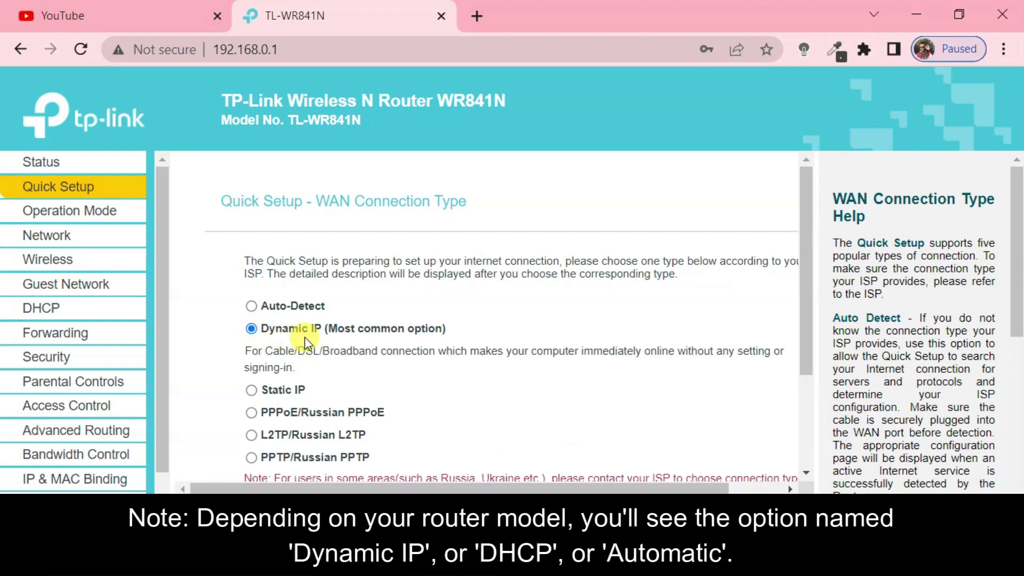
scroll(434, 390, down, 3)
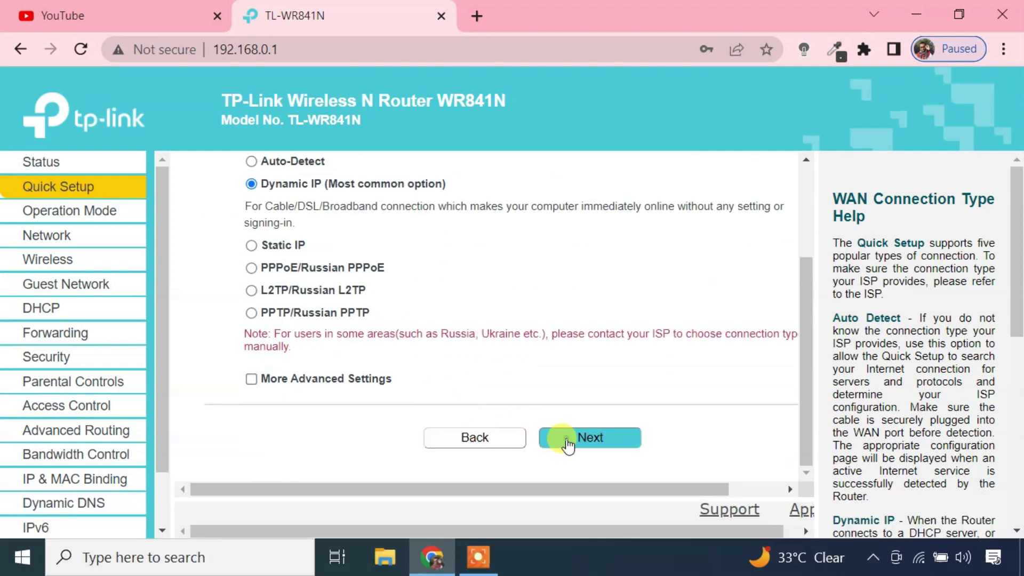
click(568, 440)
click(566, 438)
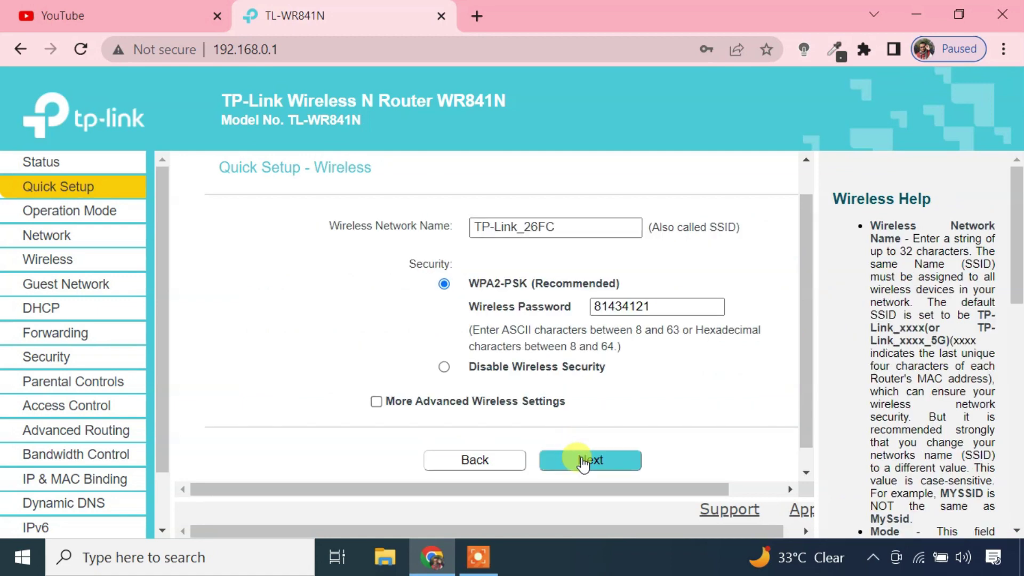
click(584, 462)
scroll(584, 453, down, 2)
click(591, 439)
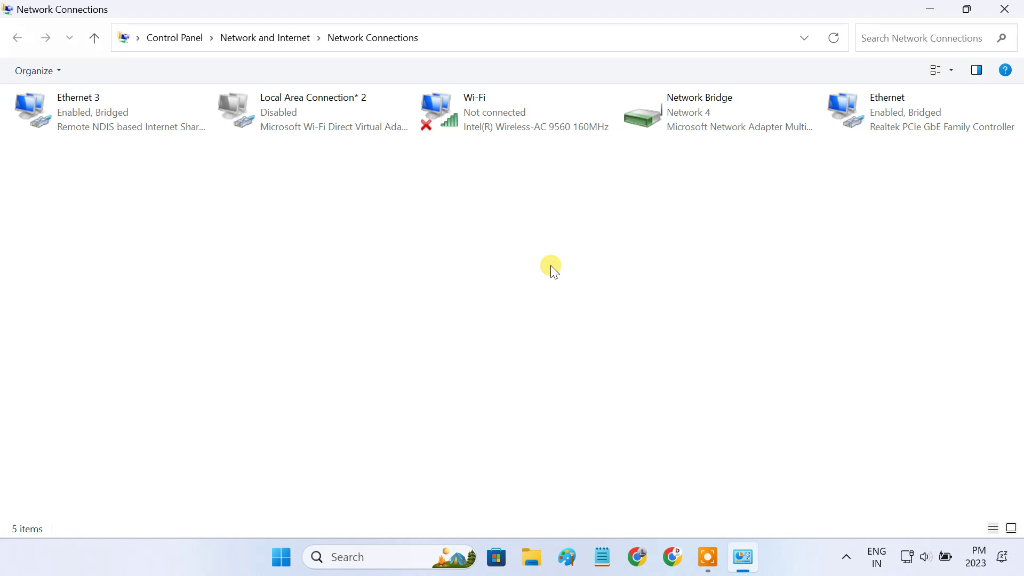
Step: Delete the Network Bridge connection and confirm the removal with Yes
click(700, 120)
right_click(700, 120)
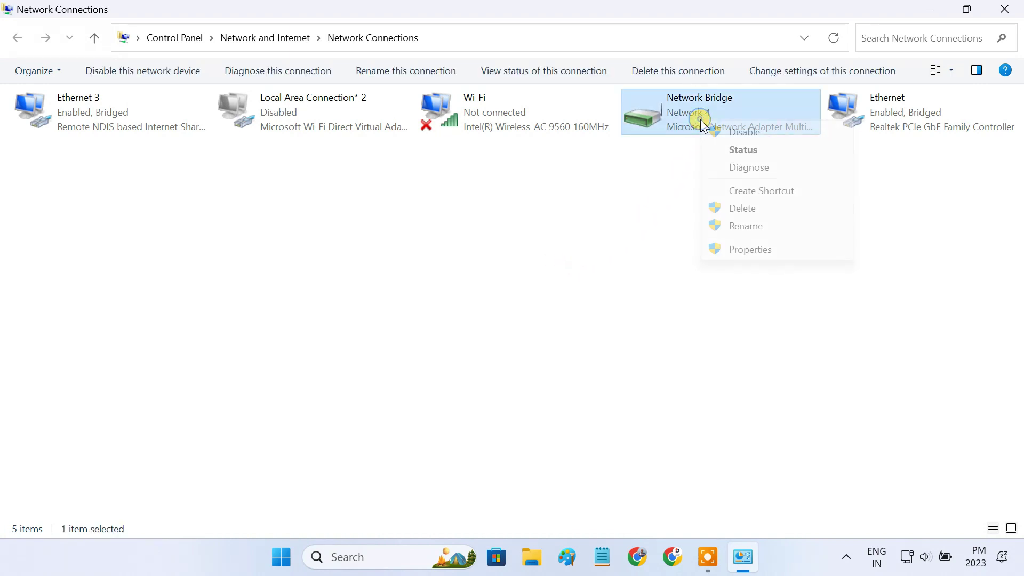
click(773, 209)
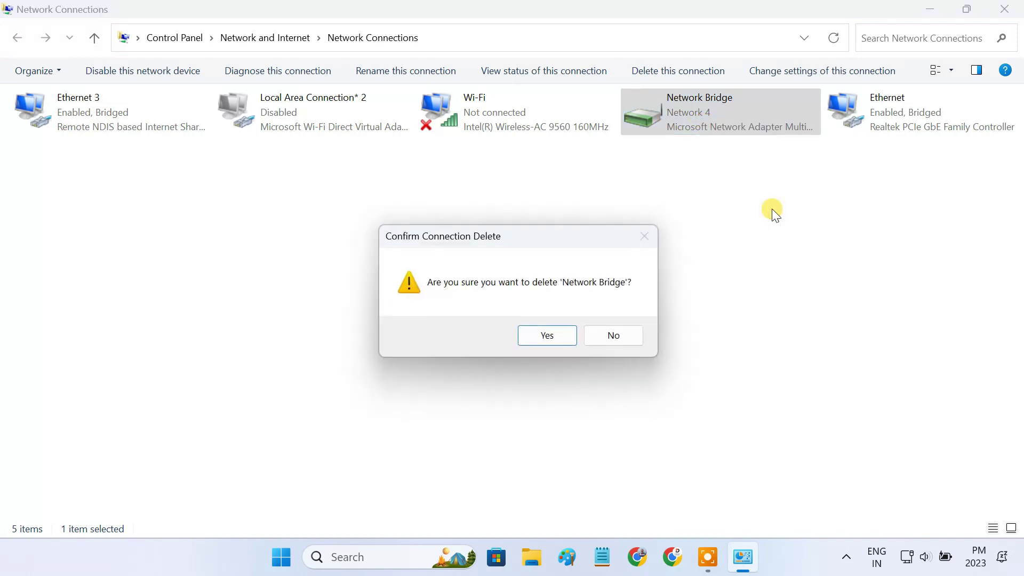
click(557, 334)
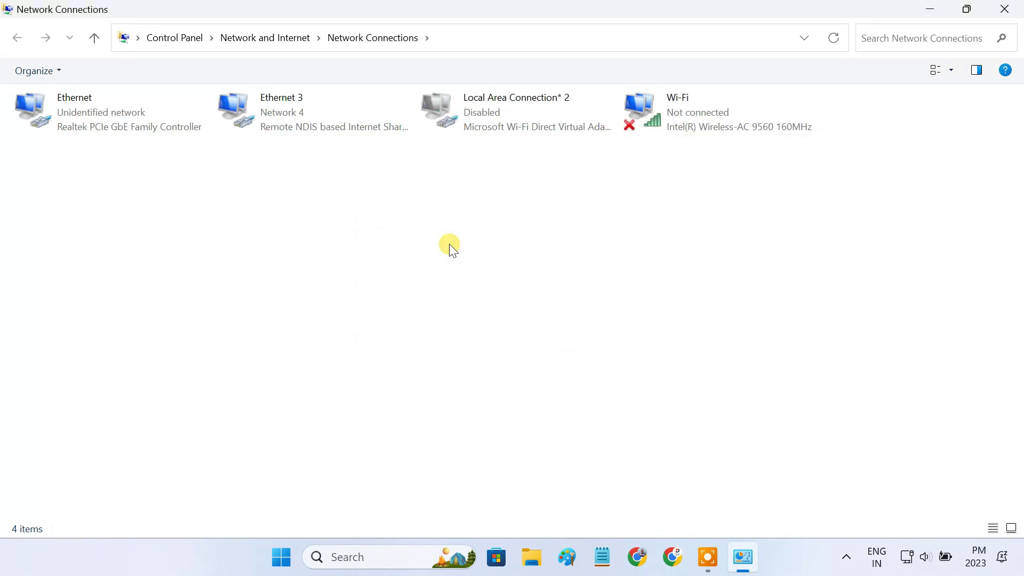
Step: Enable Internet Connection Sharing on Ethernet 3 with Ethernet as the home network, confirming the prompt
click(328, 122)
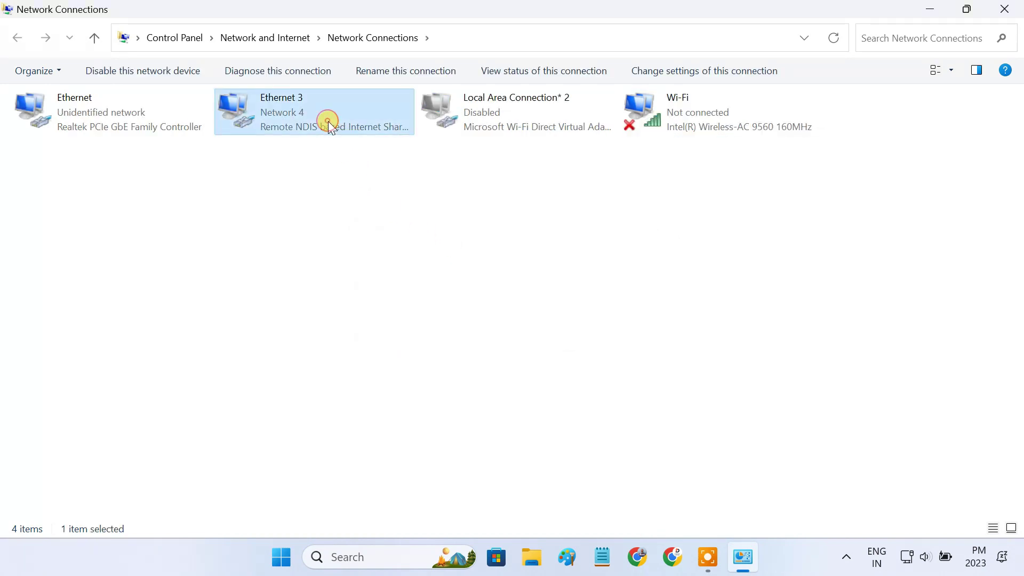
right_click(328, 122)
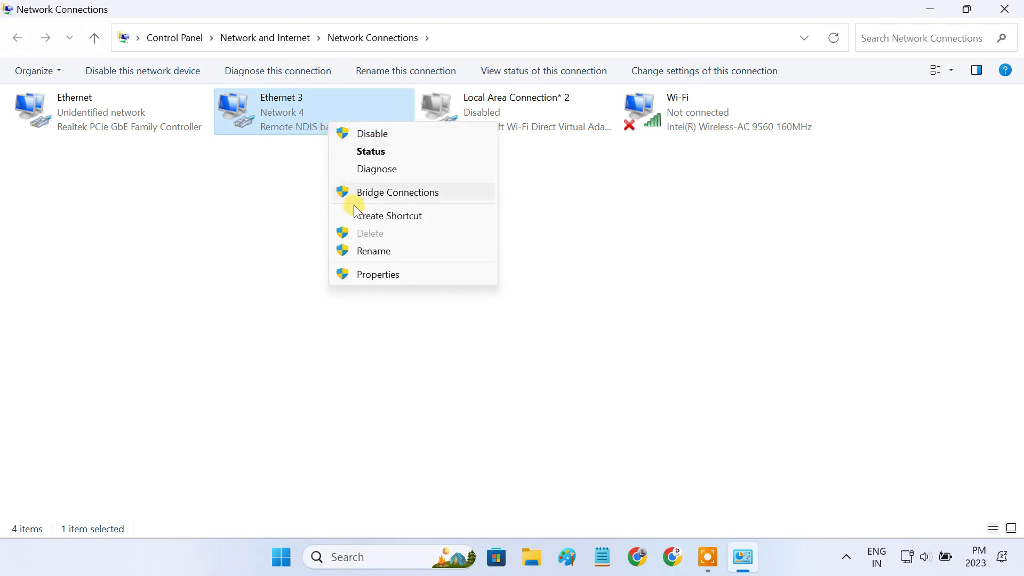
click(393, 271)
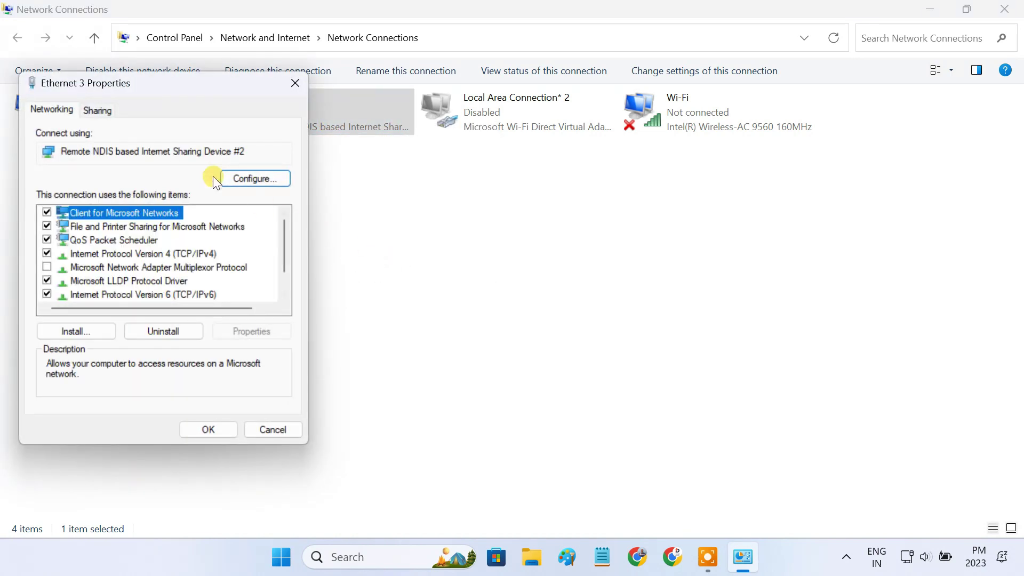
click(100, 111)
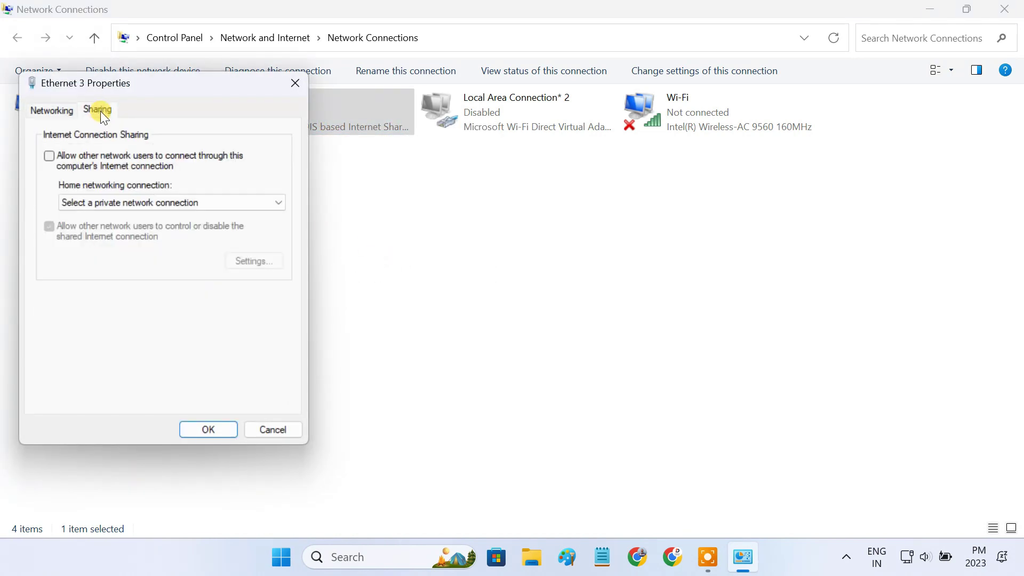
click(50, 156)
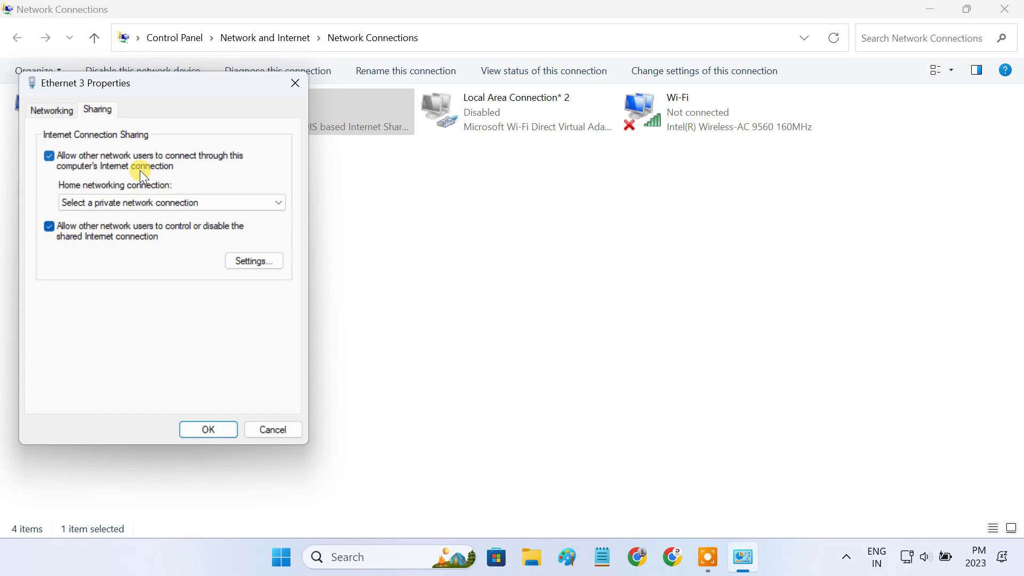
click(149, 203)
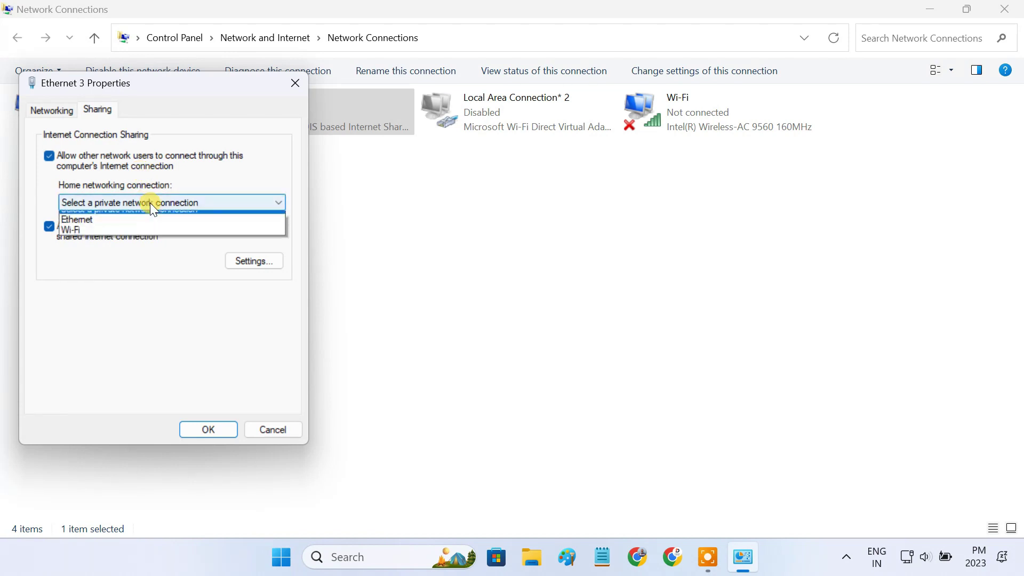
click(107, 226)
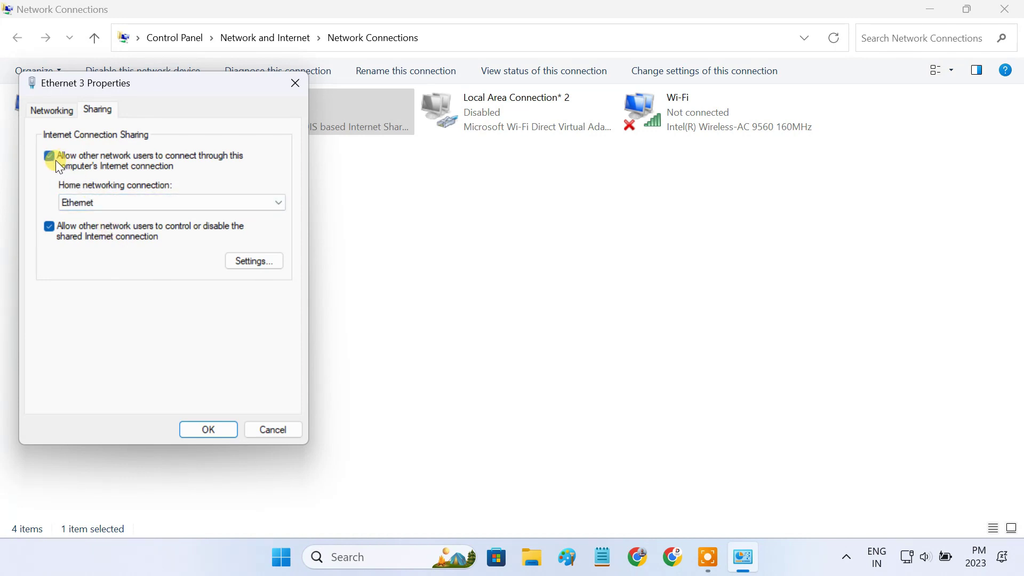
click(203, 429)
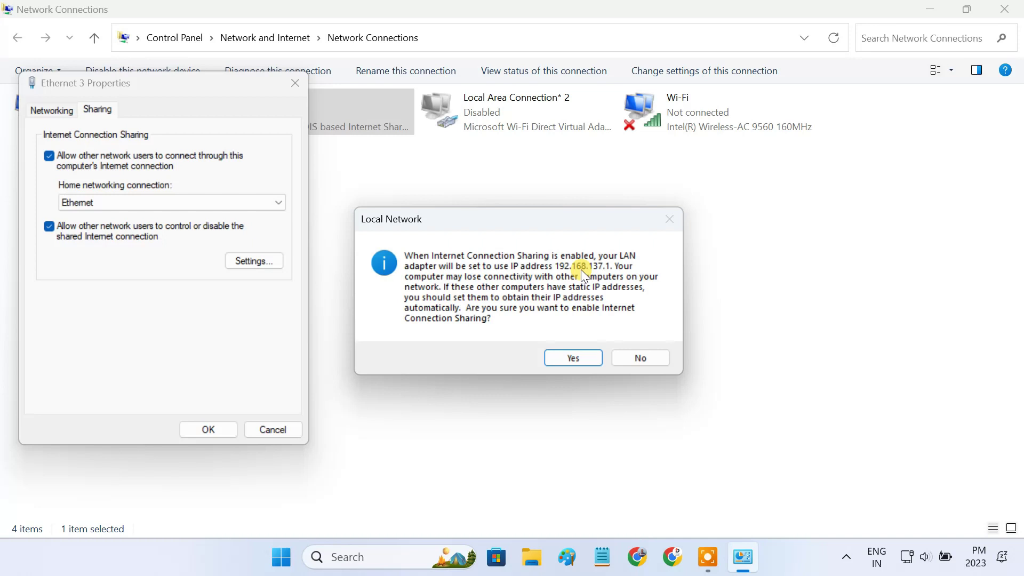
click(572, 358)
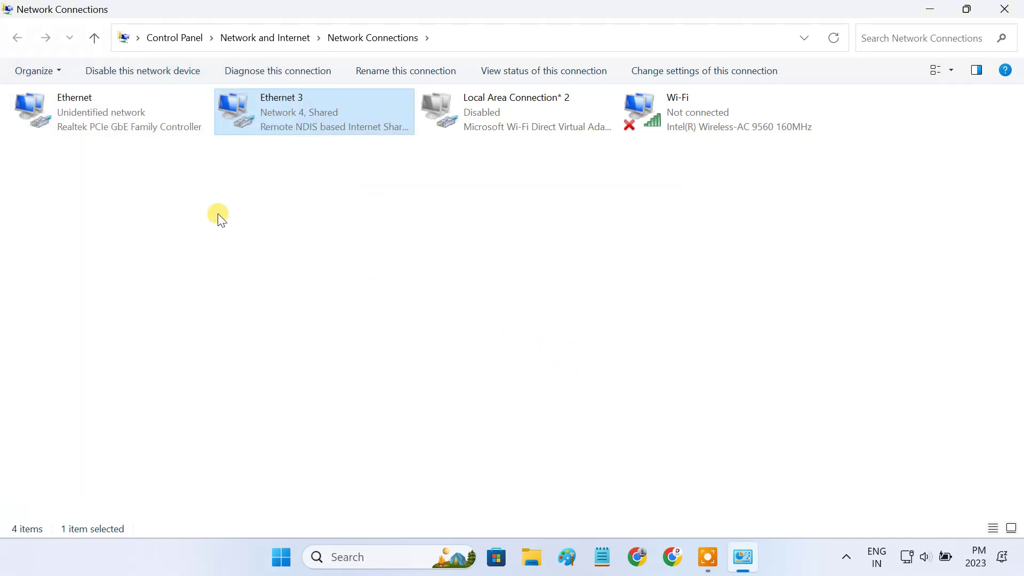
Step: Check Ethernet's IPv4 settings show 192.168.137.1 with mask 255.255.255.0, then close both dialogs
right_click(133, 123)
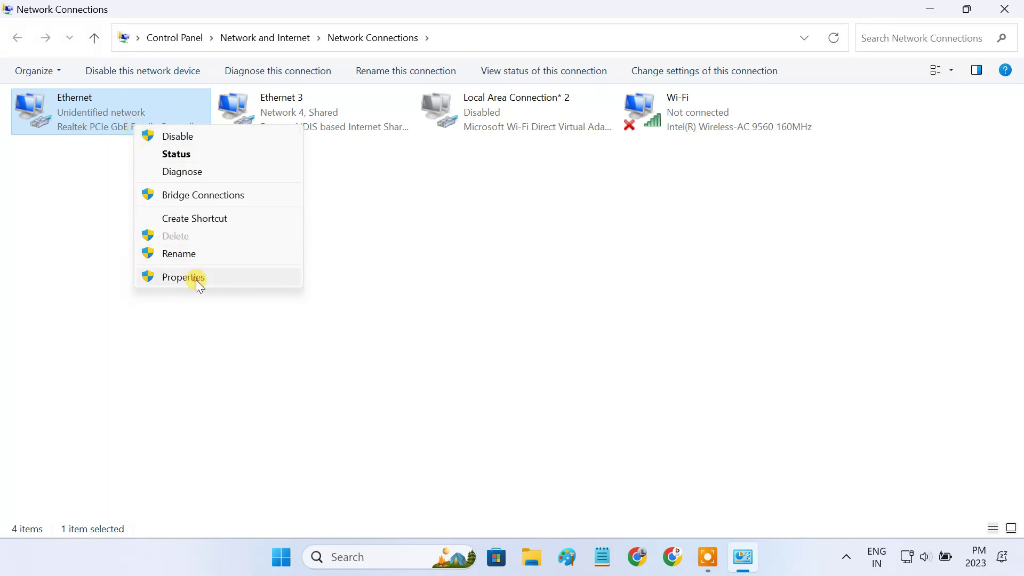
click(197, 280)
click(193, 255)
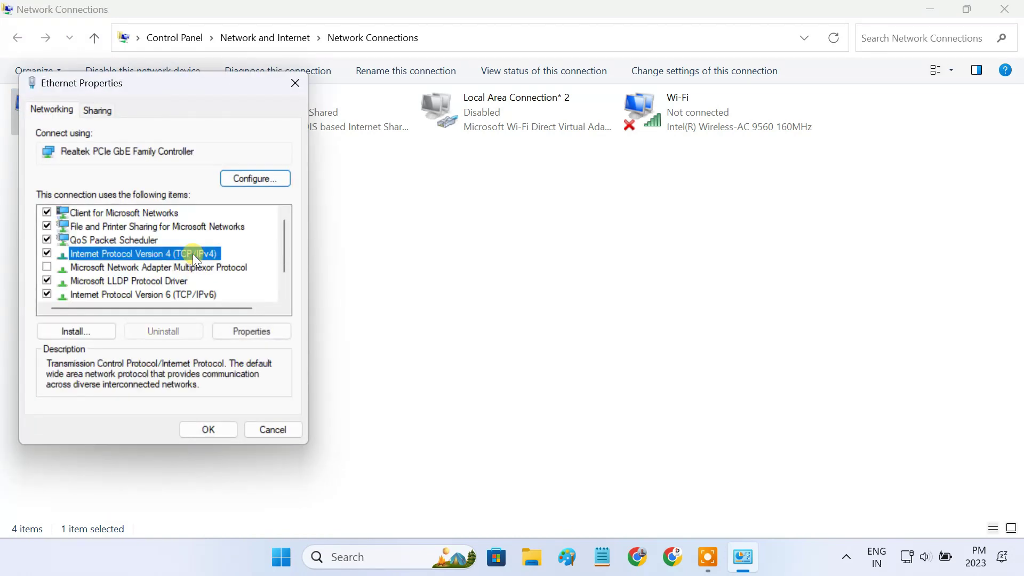
click(252, 332)
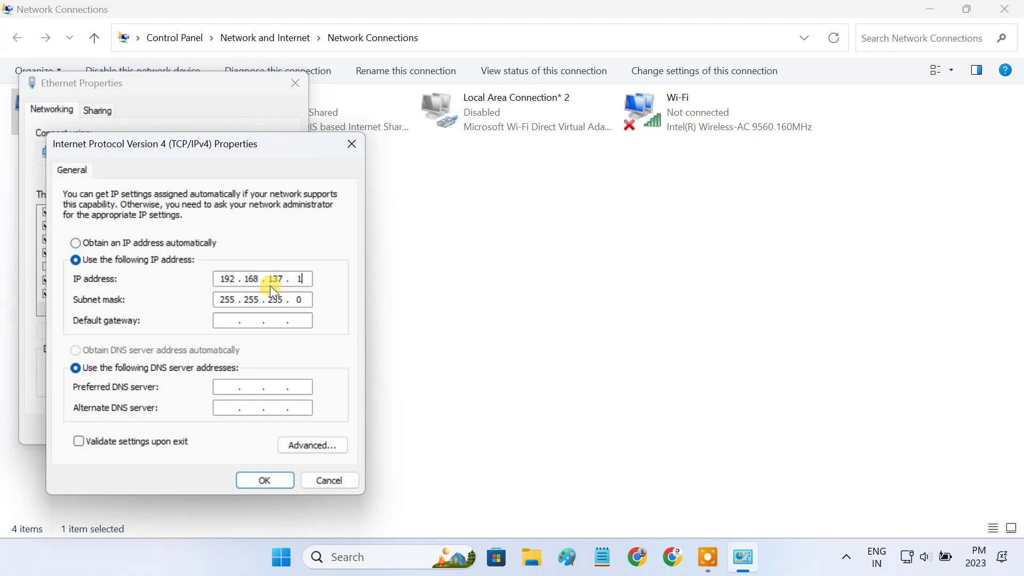
click(267, 477)
click(208, 426)
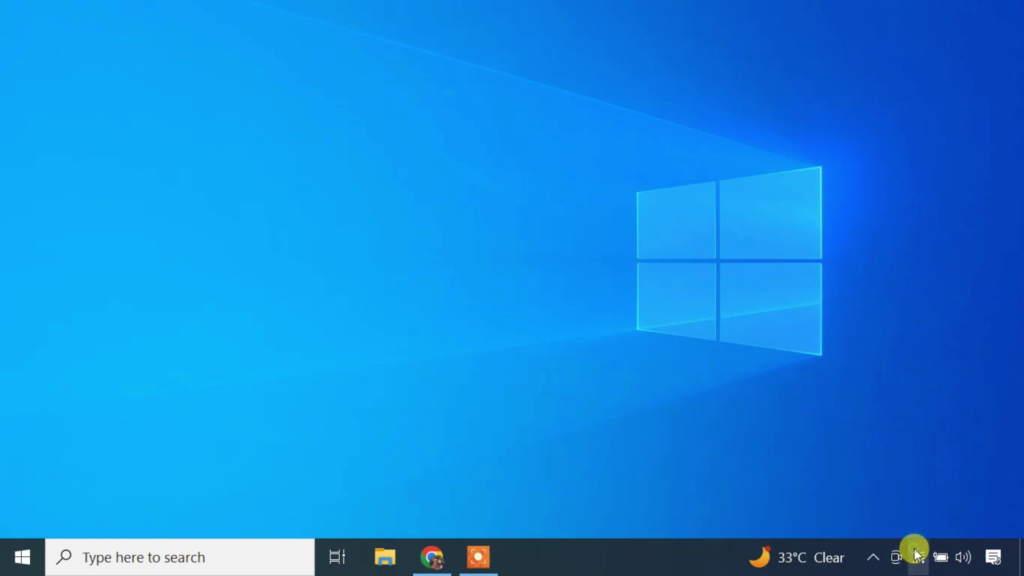
Step: Check TP-Link_26FC is connected, then return to Chrome and advance past Quick Setup - Start
click(916, 555)
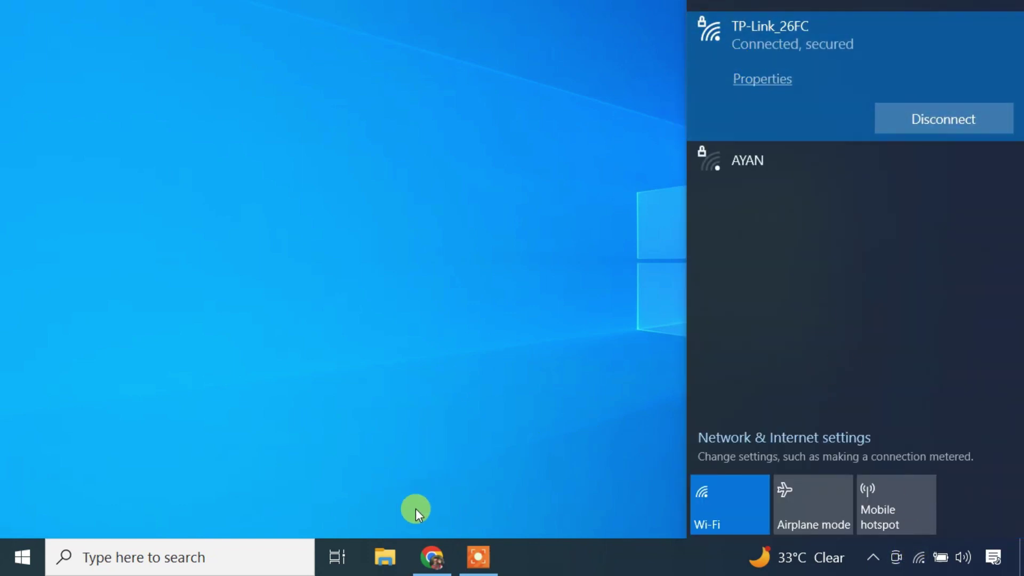
click(429, 555)
click(600, 391)
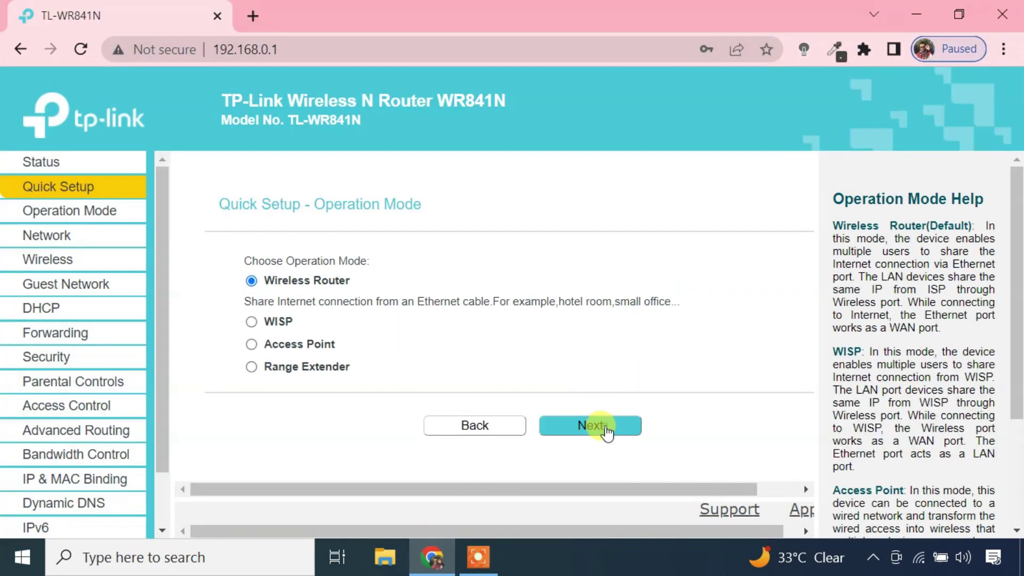
Step: Keep Wireless Router mode and set the Quick Setup WAN connection type to Static IP
click(607, 433)
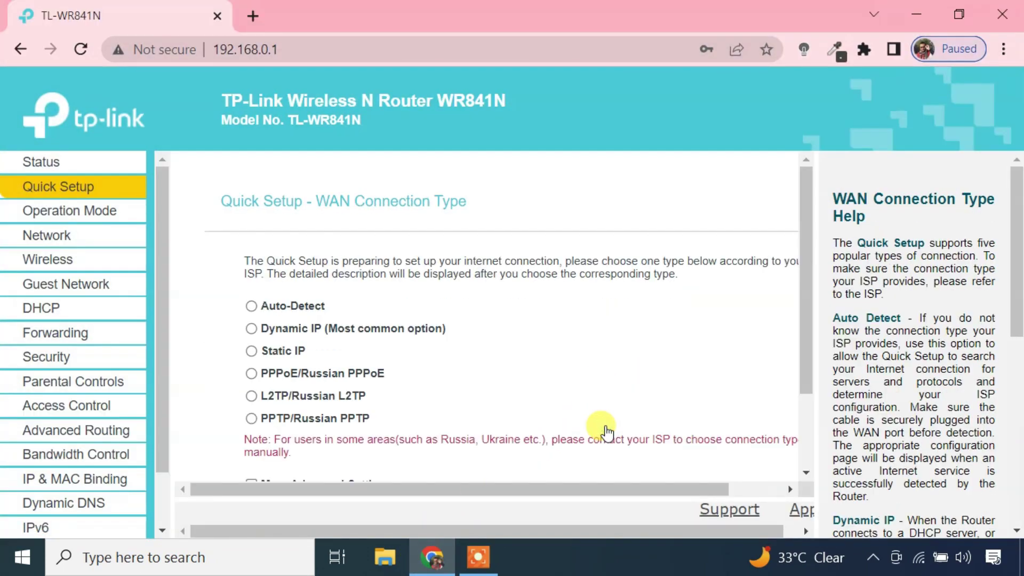
click(258, 329)
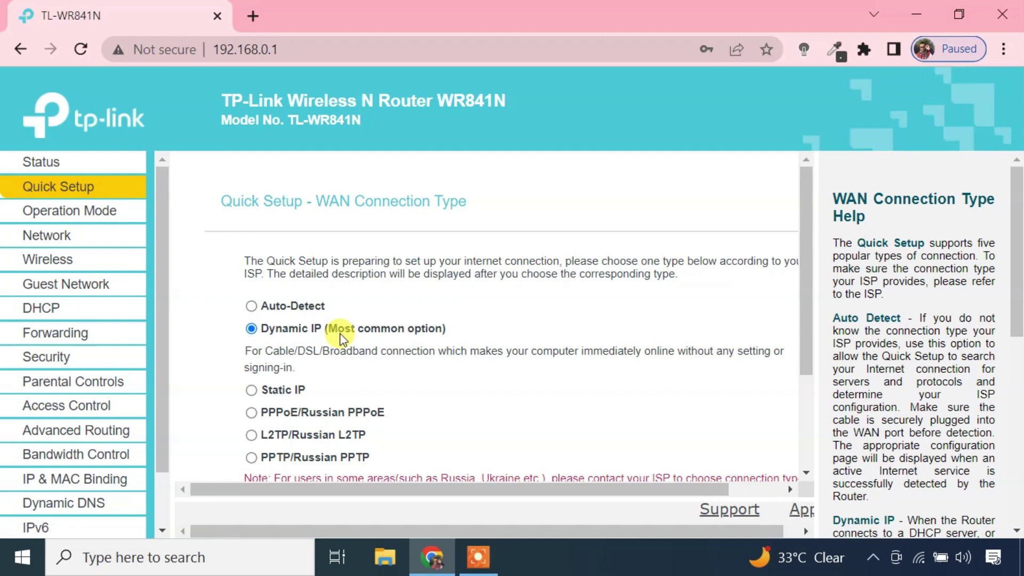
click(252, 391)
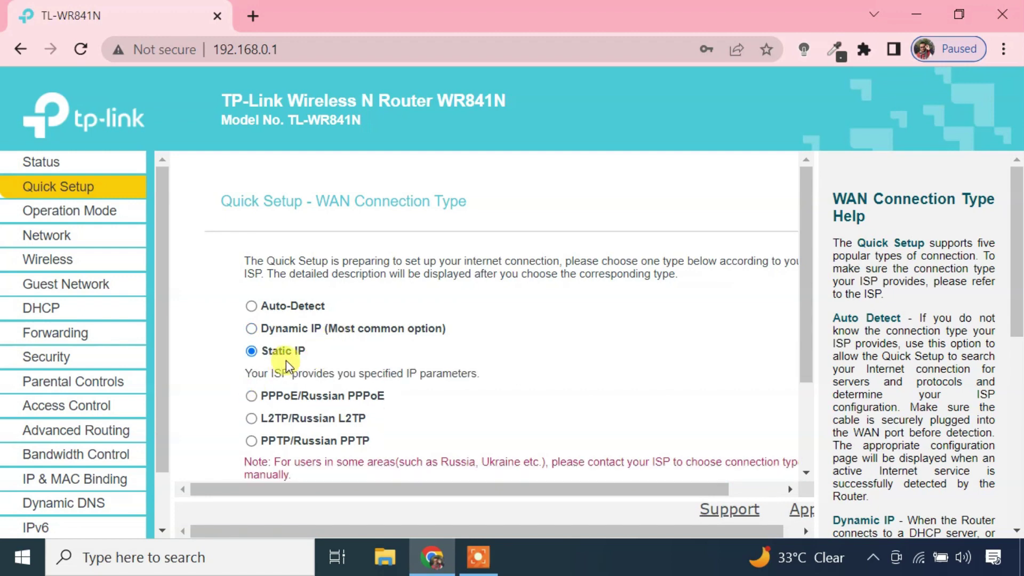
scroll(410, 403, down, 2)
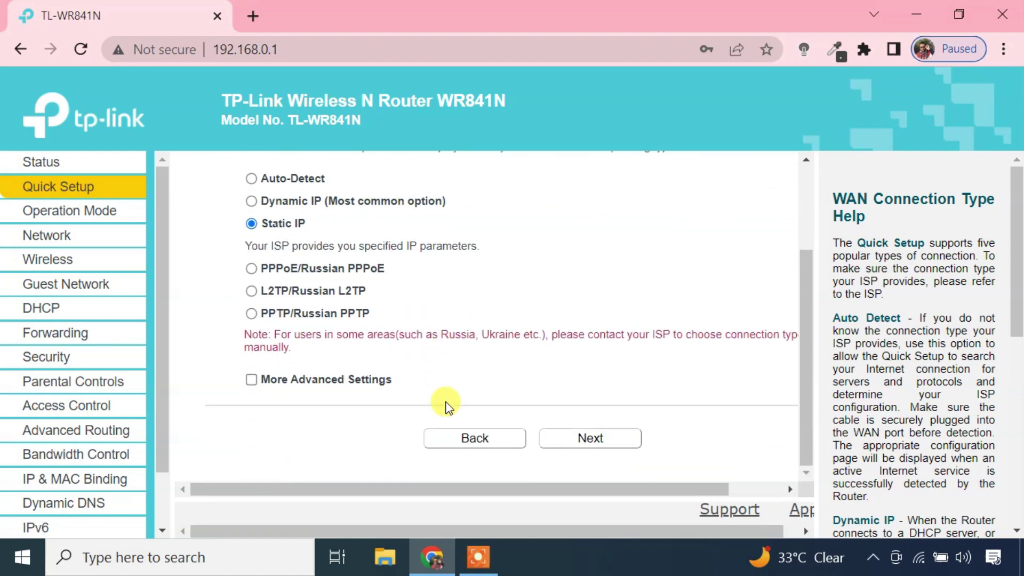
Step: Clear the default gateway placeholder and enter the static IP address 192.168.137.102
click(570, 445)
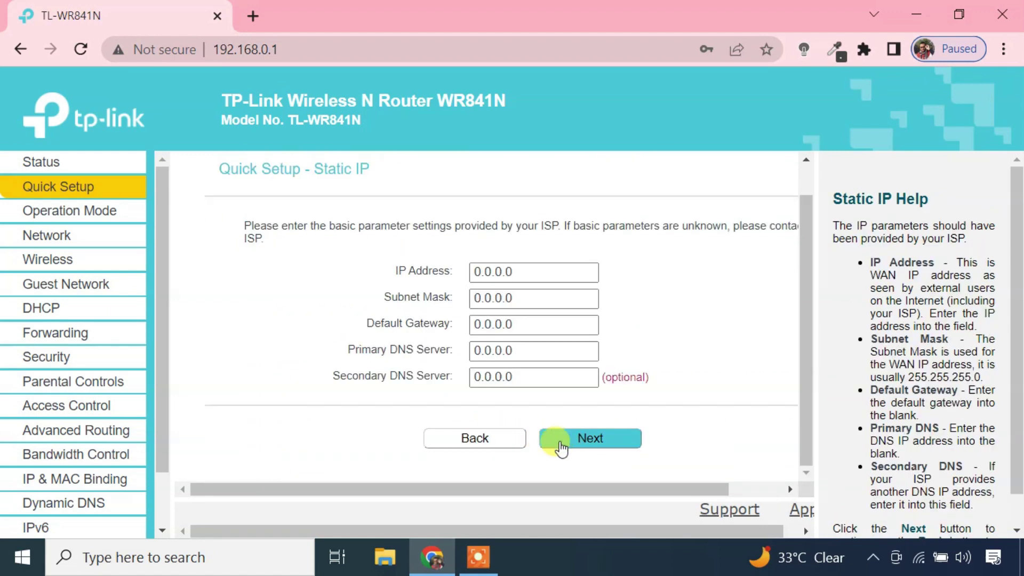
drag(525, 325, 464, 323)
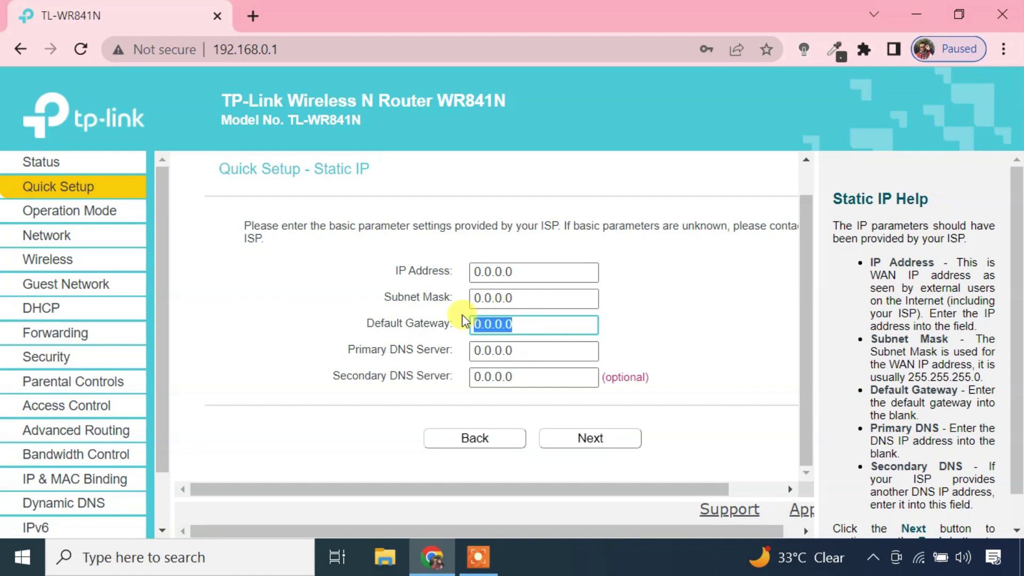
key(BackSpace)
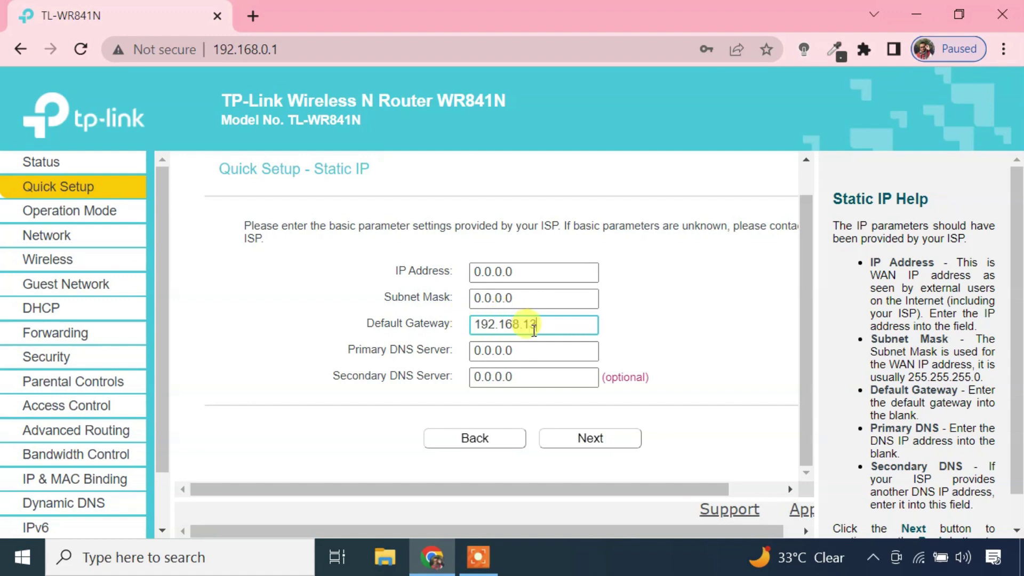
drag(528, 272, 471, 273)
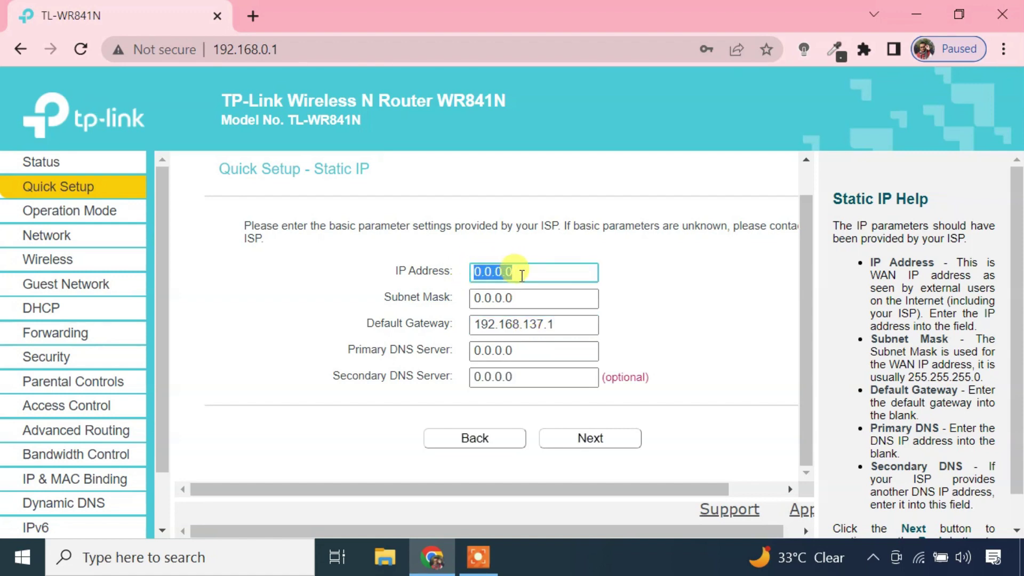
key(BackSpace)
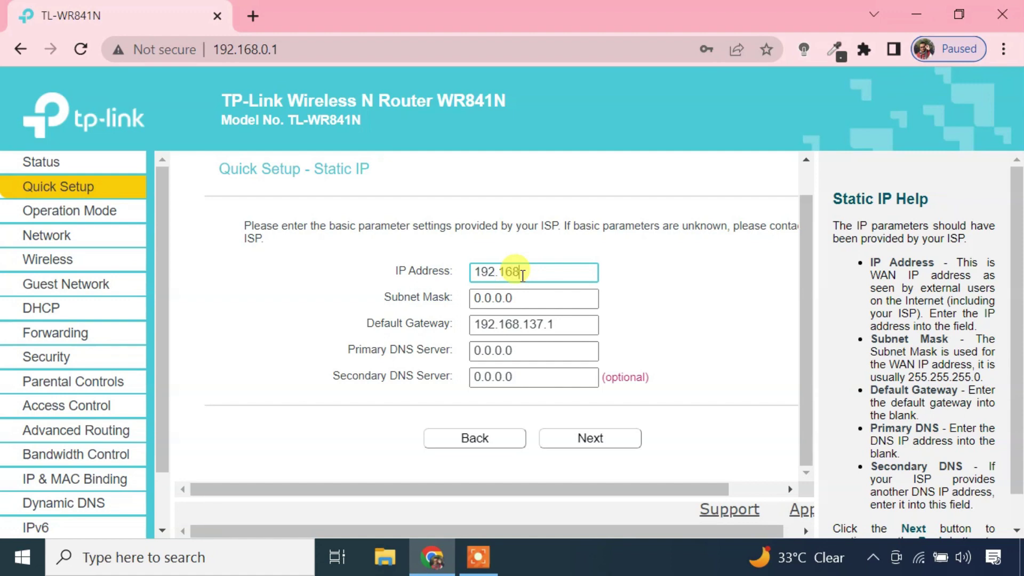
text(192.168.137.102)
Step: Enter subnet mask 255.255.255.0 and clear the Primary DNS Server field
click(521, 294)
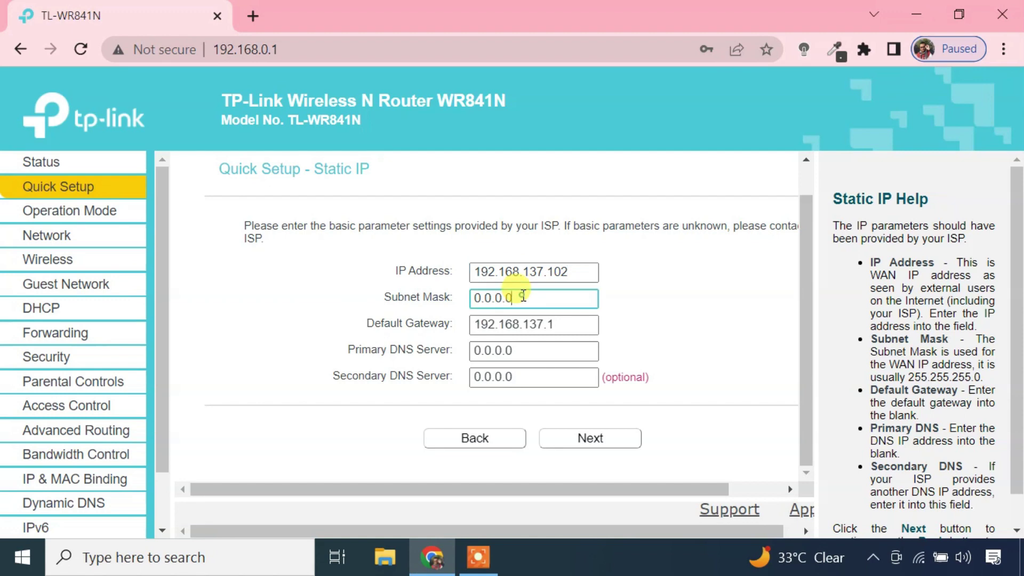
drag(521, 295, 475, 299)
text(255.255.255.0)
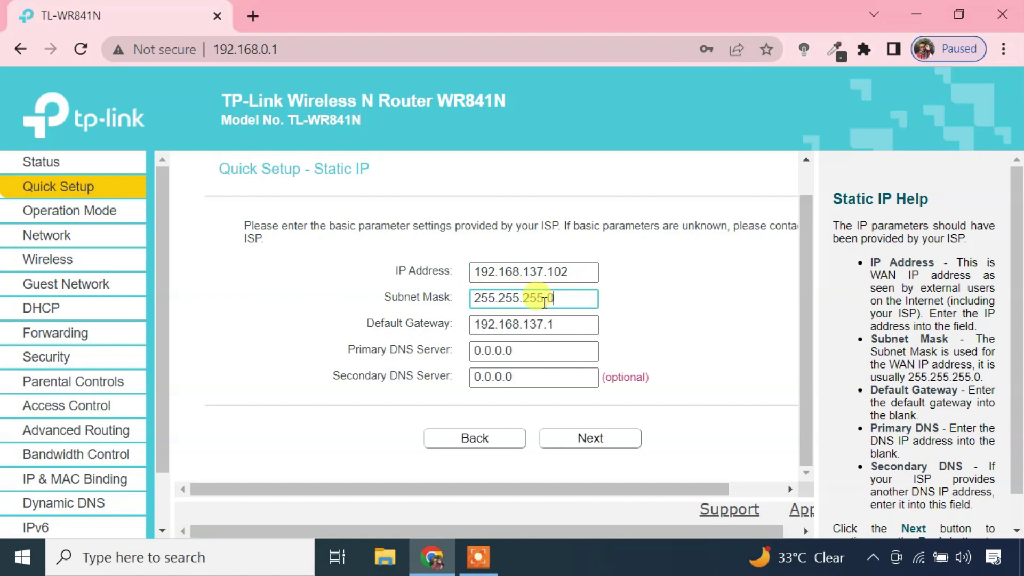
drag(530, 350, 457, 359)
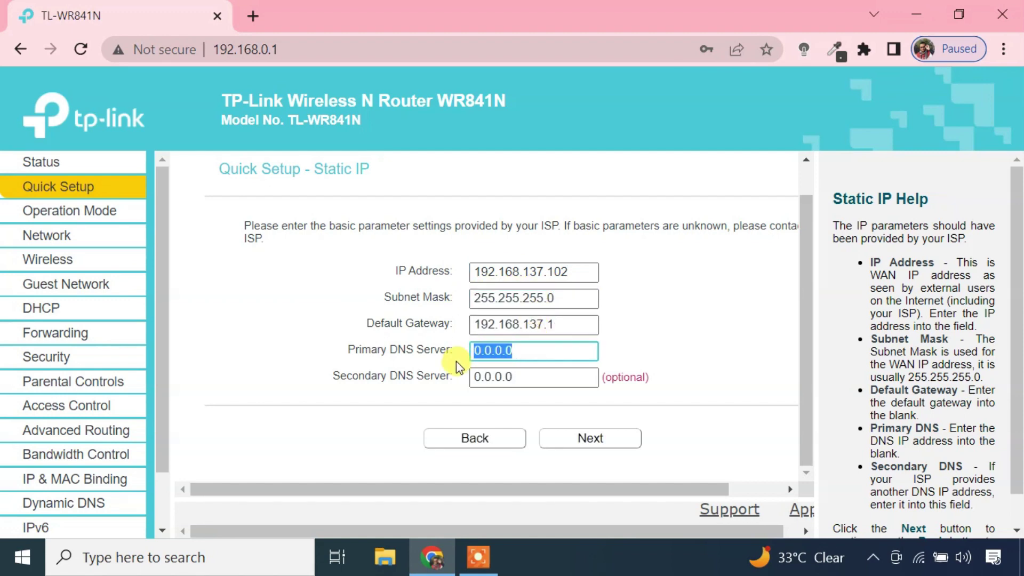
key(BackSpace)
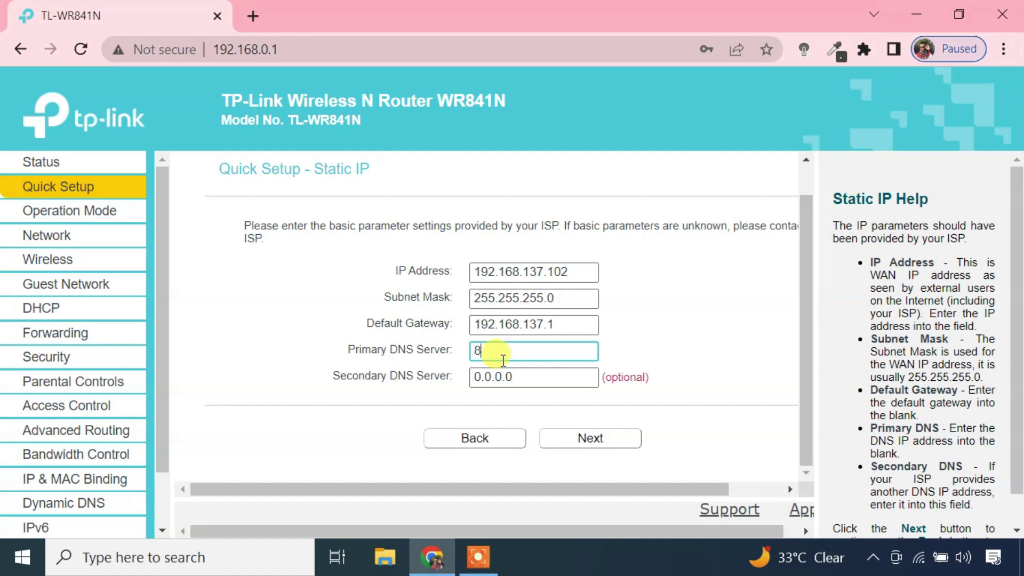